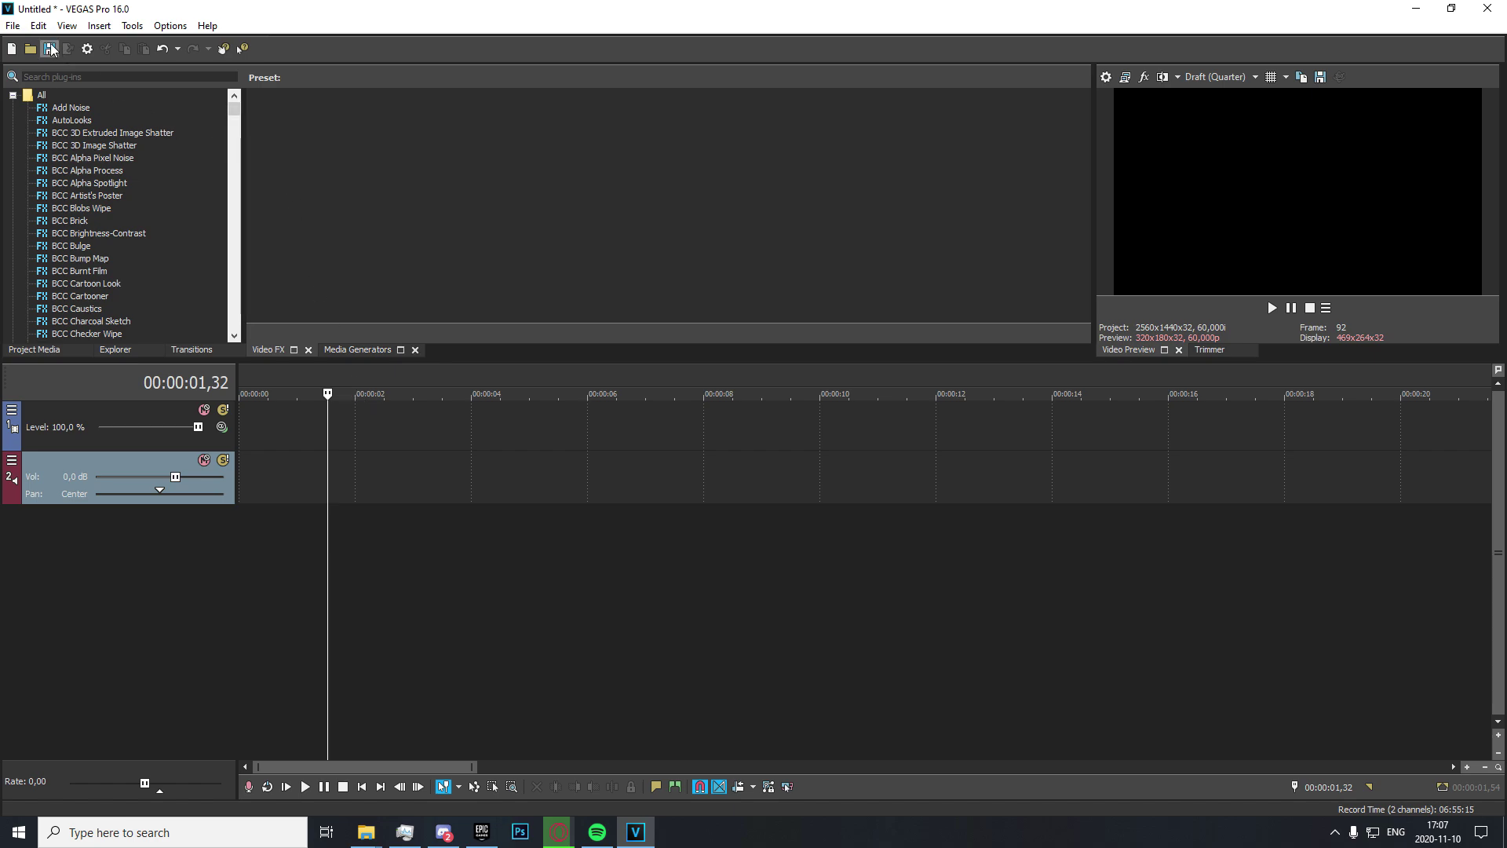
- Open File > Properties and confirm the fefe template at 2560×1440, 60 fps, with stereoscopic 3D Off
click(13, 26)
click(129, 336)
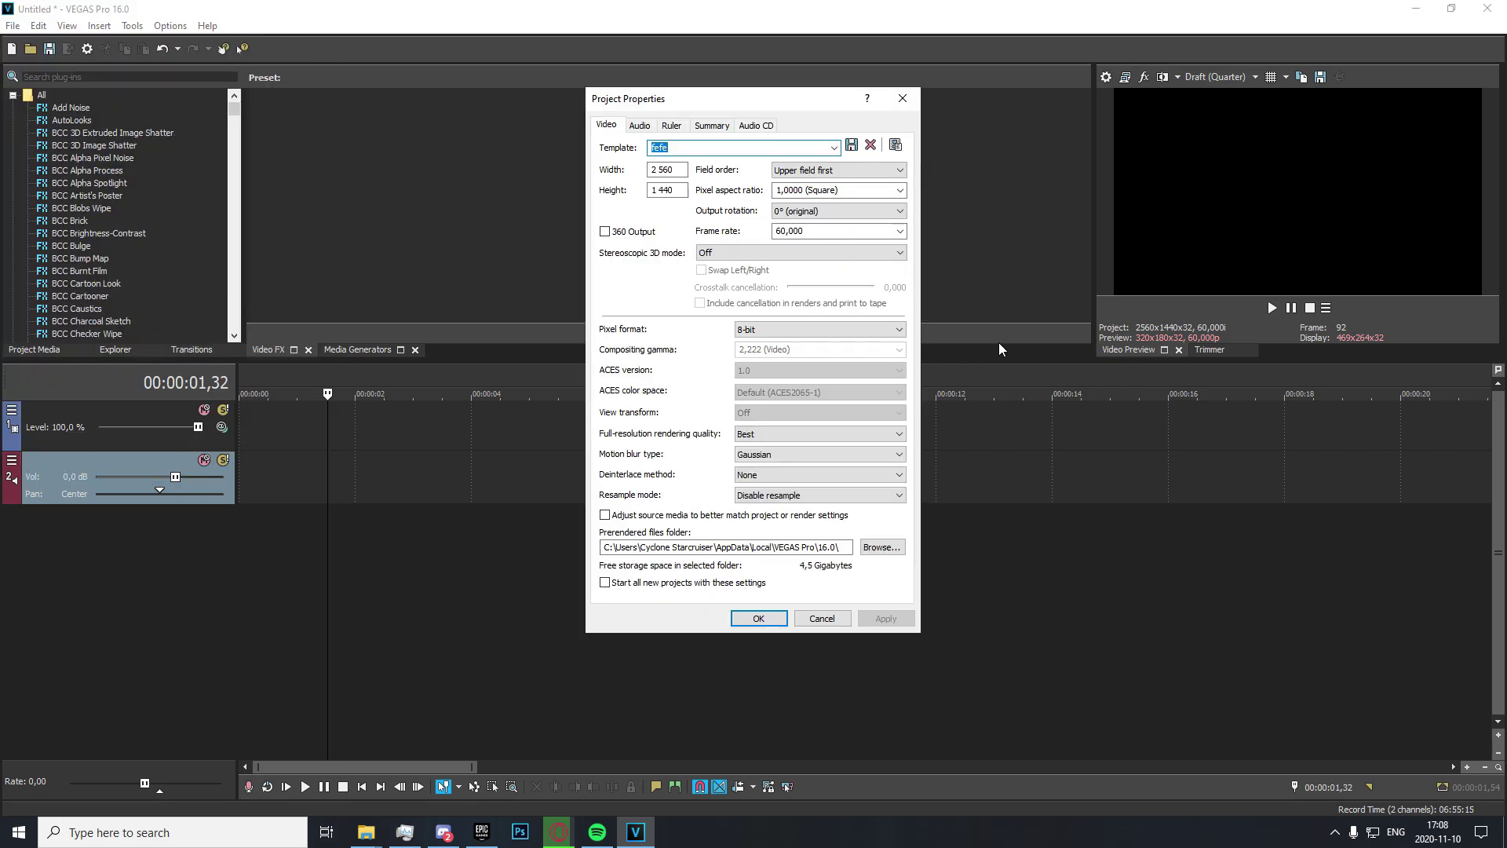
click(834, 148)
click(628, 178)
click(679, 169)
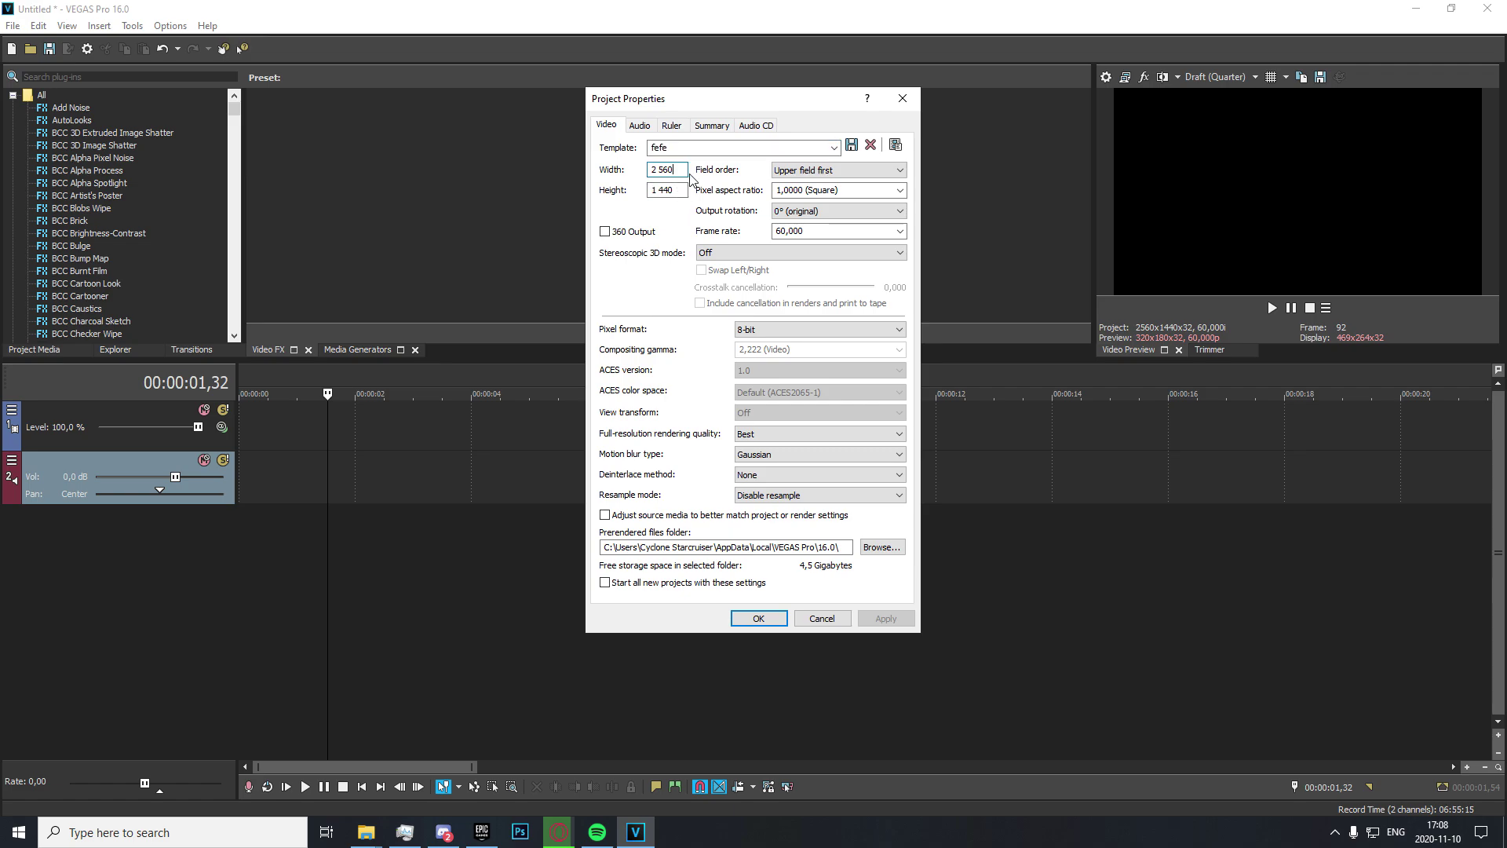
click(713, 255)
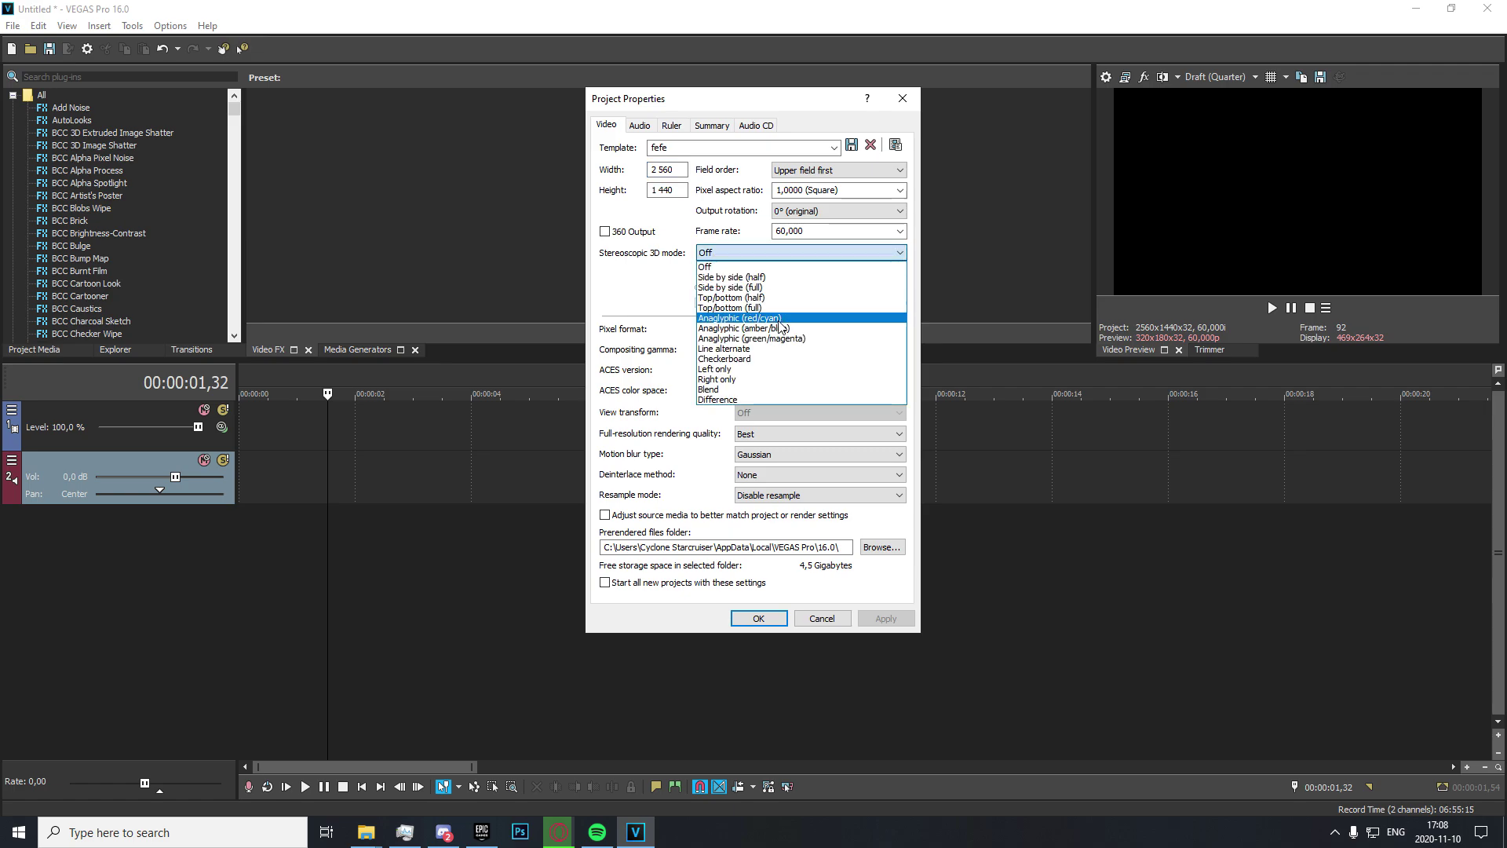
click(746, 265)
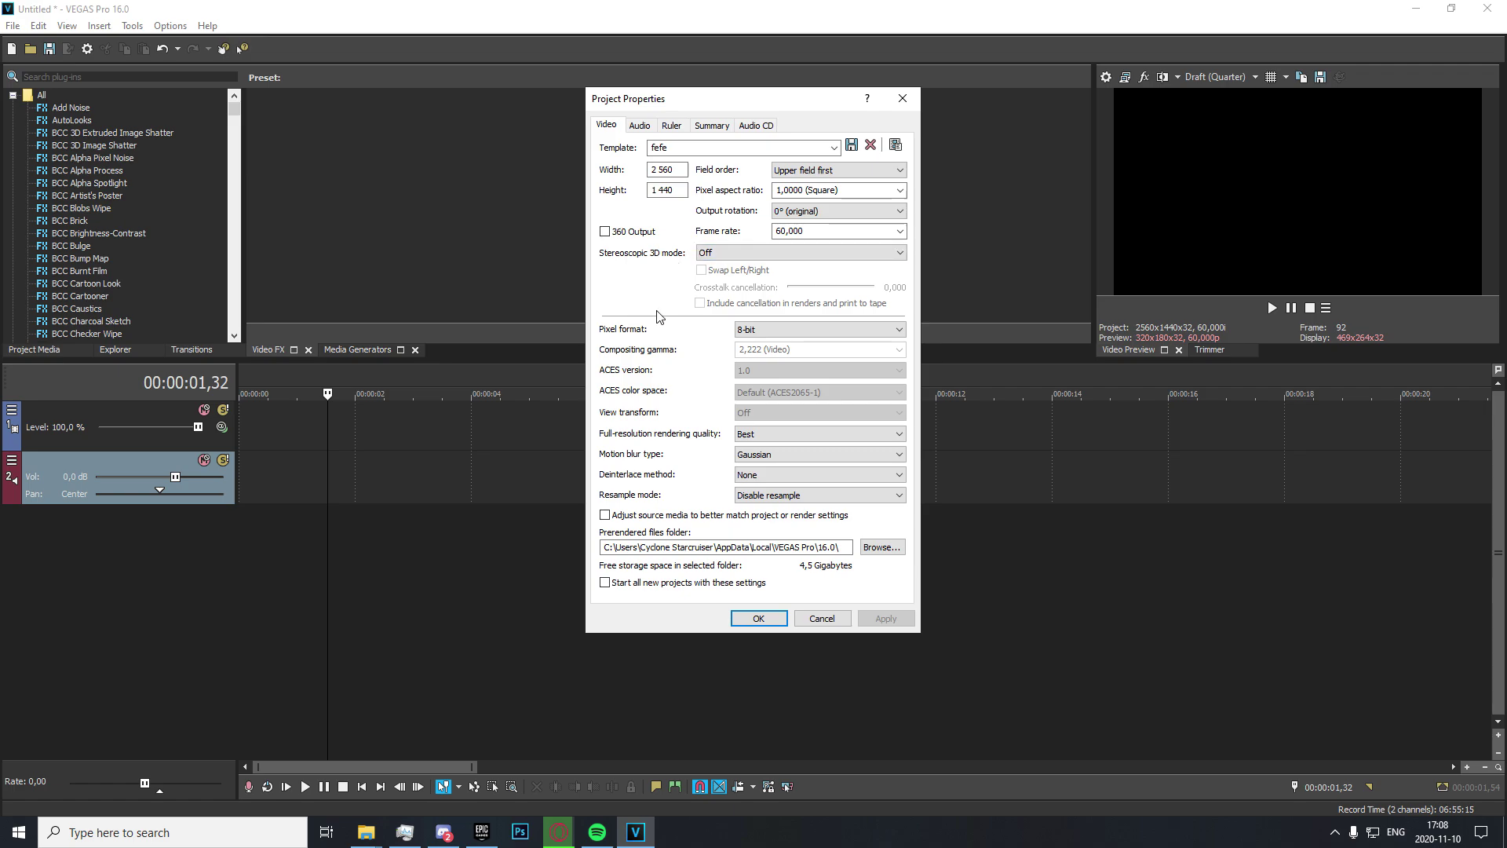
click(849, 328)
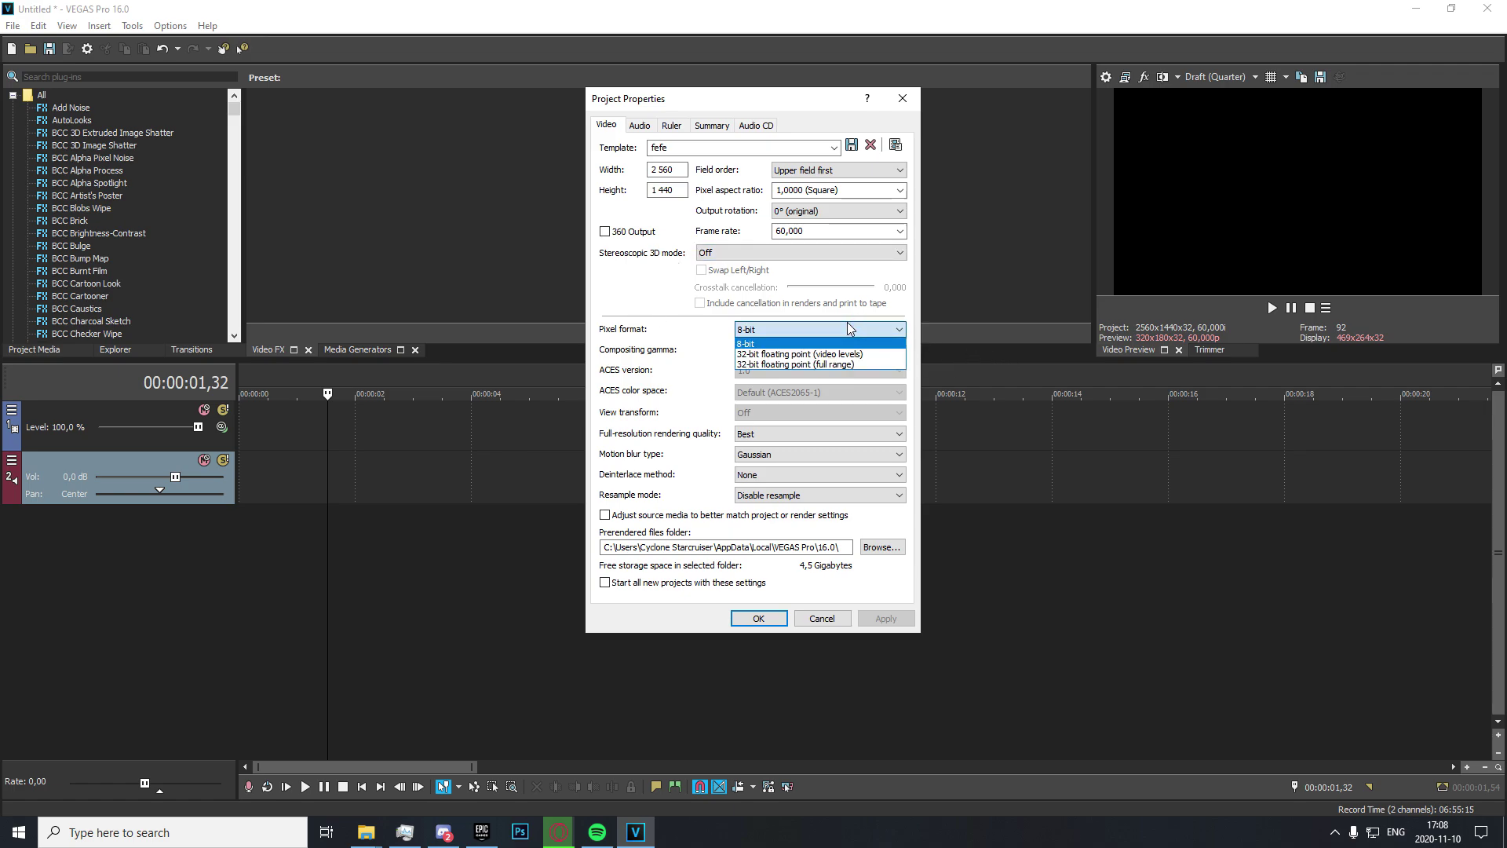
click(844, 340)
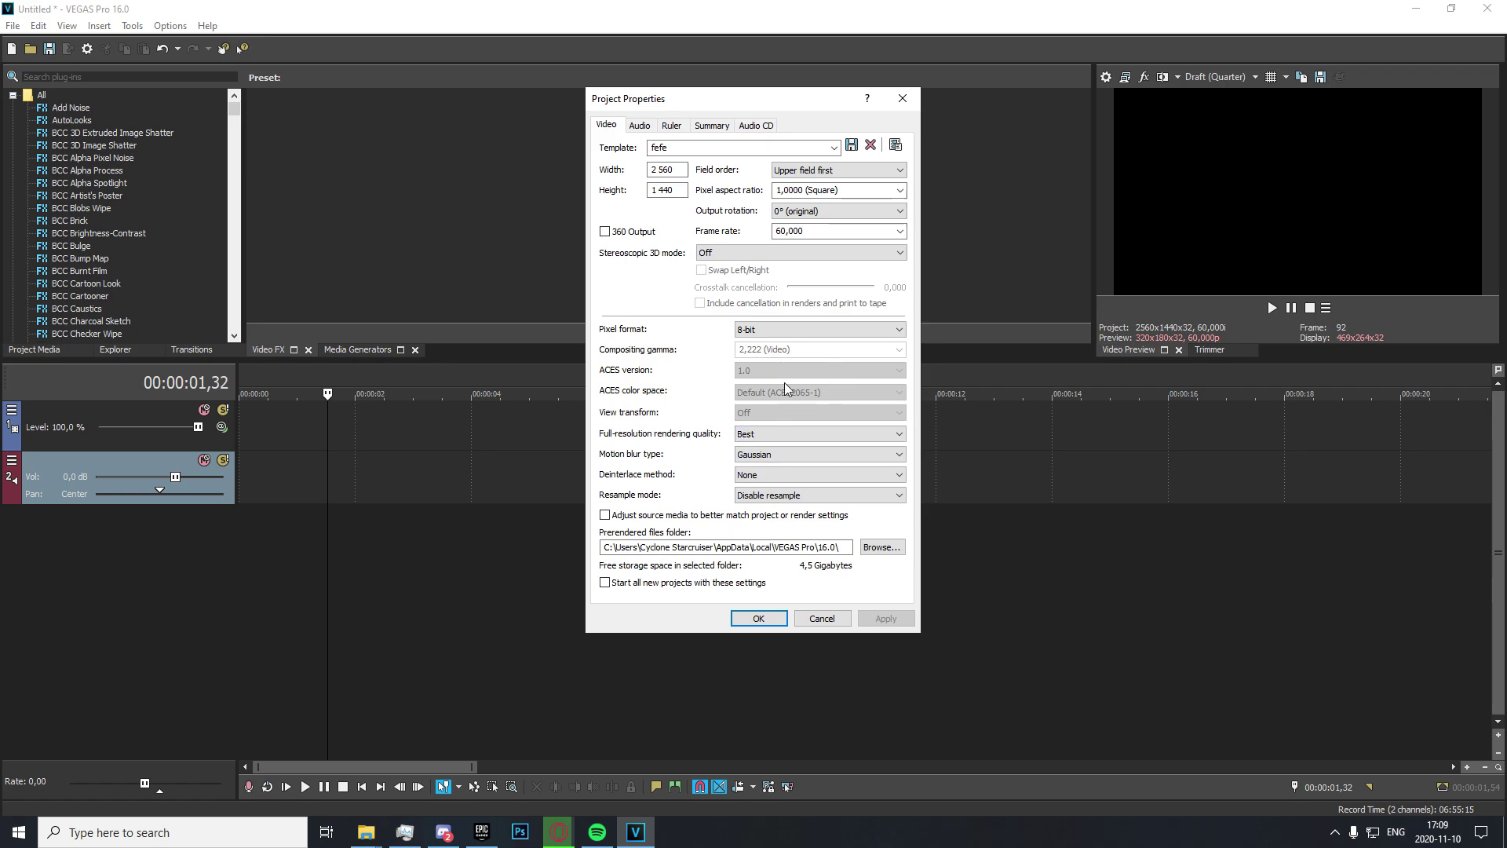
click(755, 451)
click(766, 477)
click(769, 456)
click(777, 471)
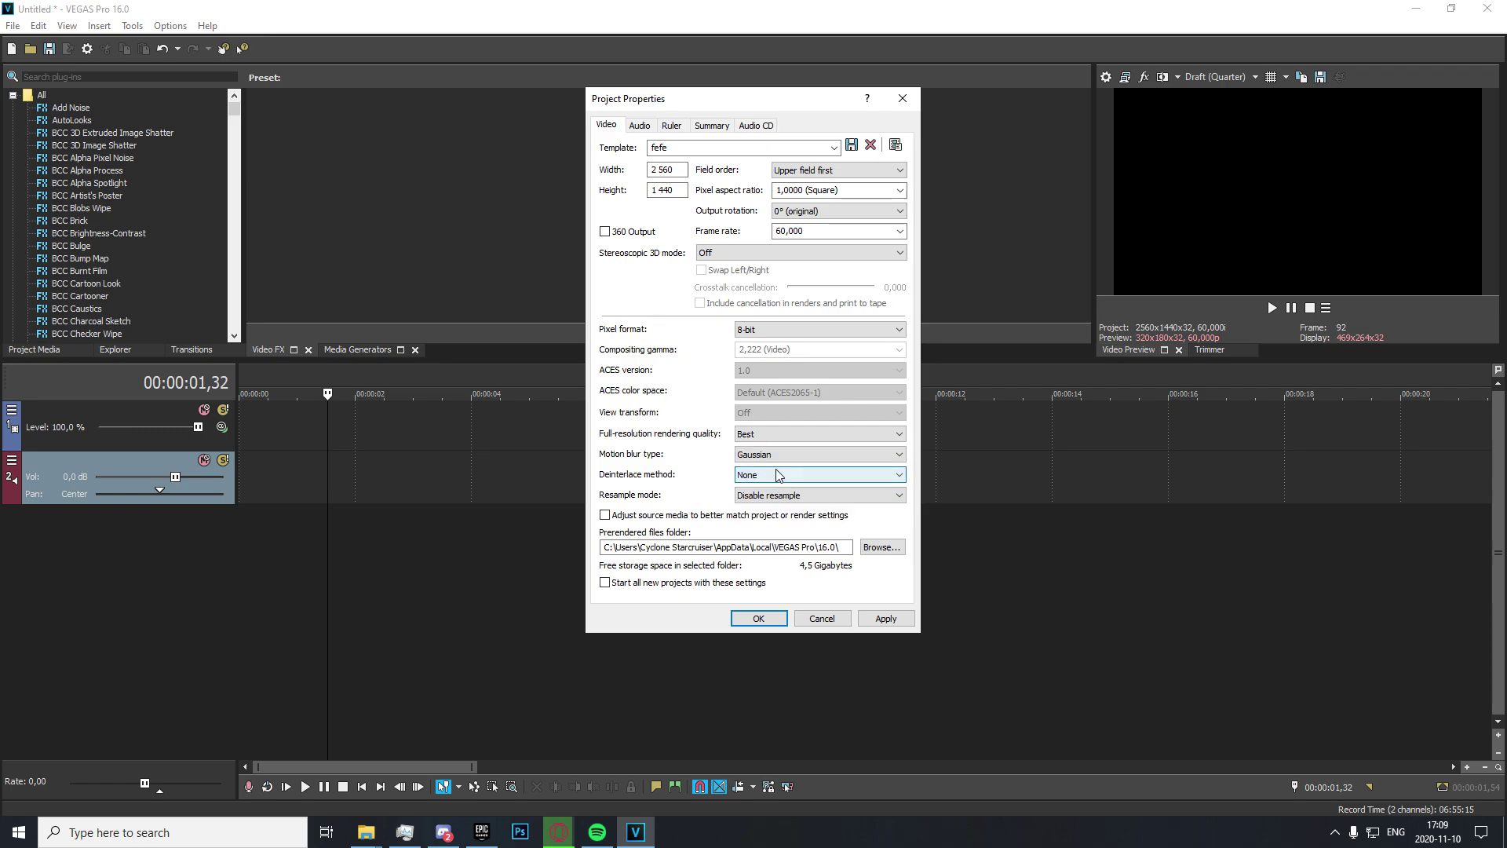
click(775, 453)
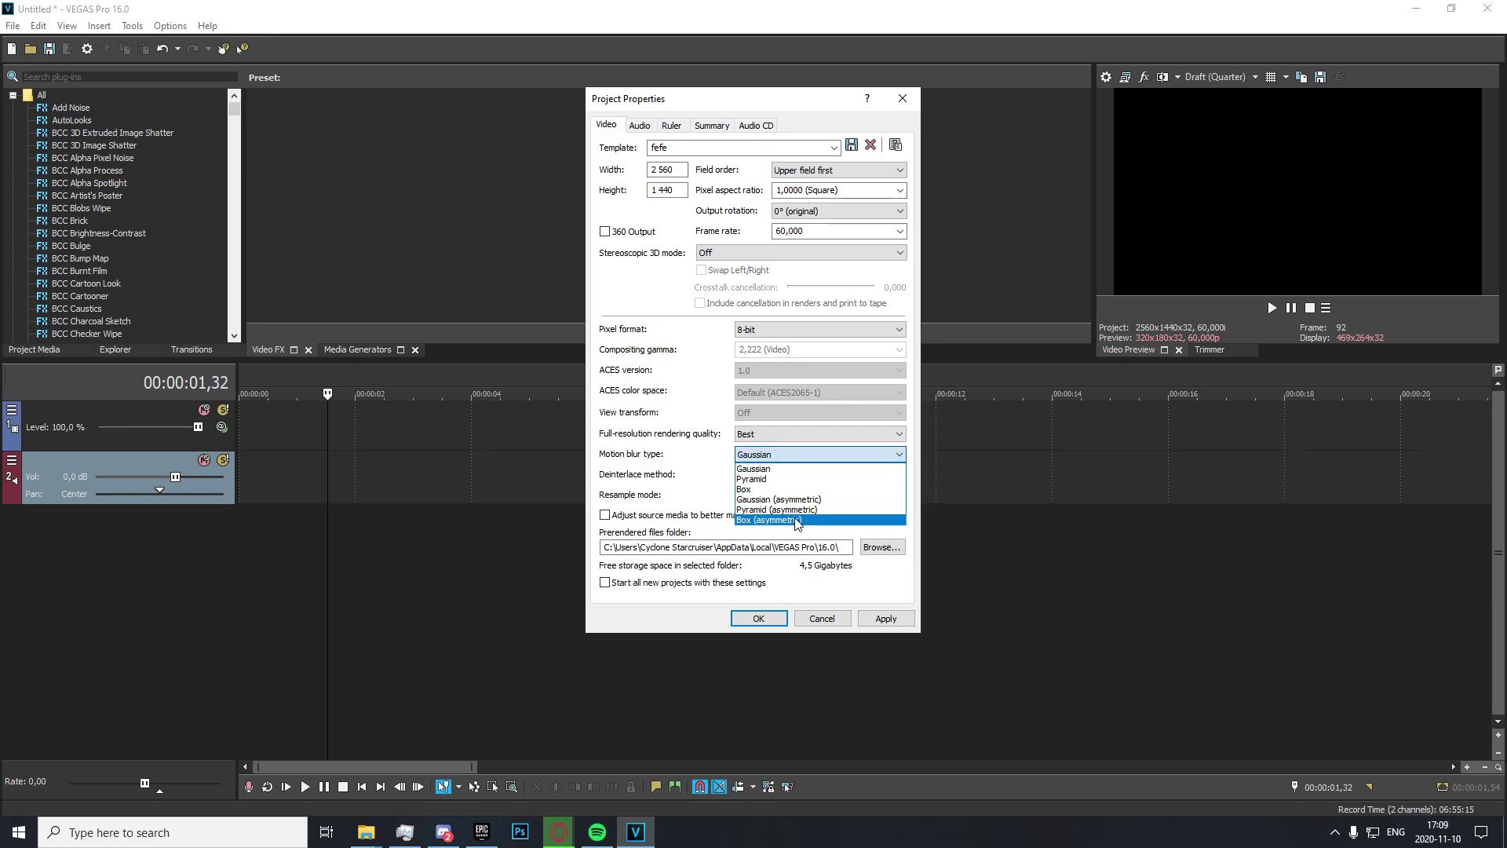
click(769, 470)
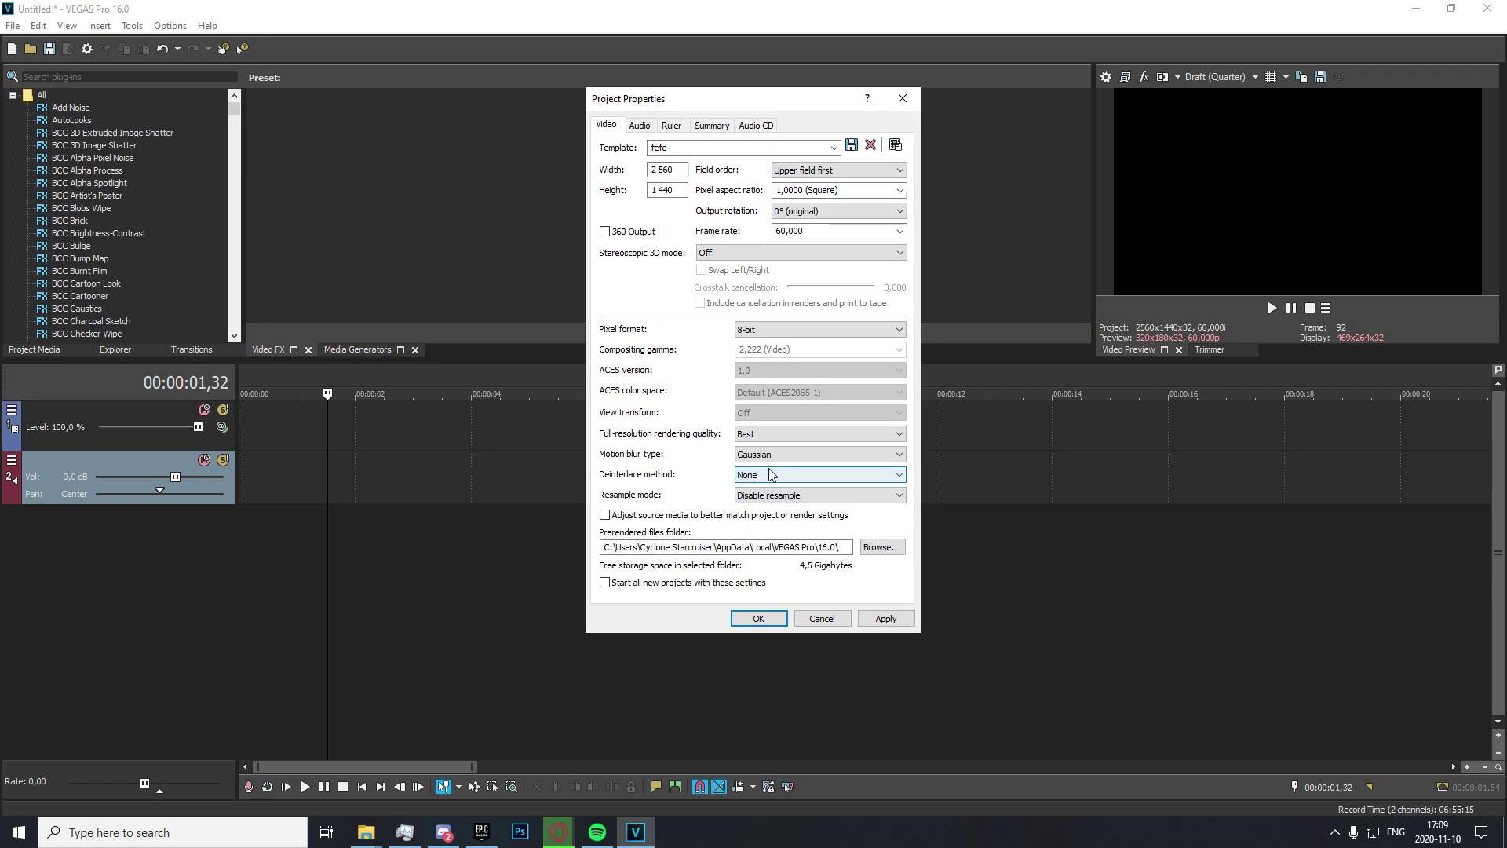
click(771, 474)
click(771, 474)
click(760, 473)
click(759, 477)
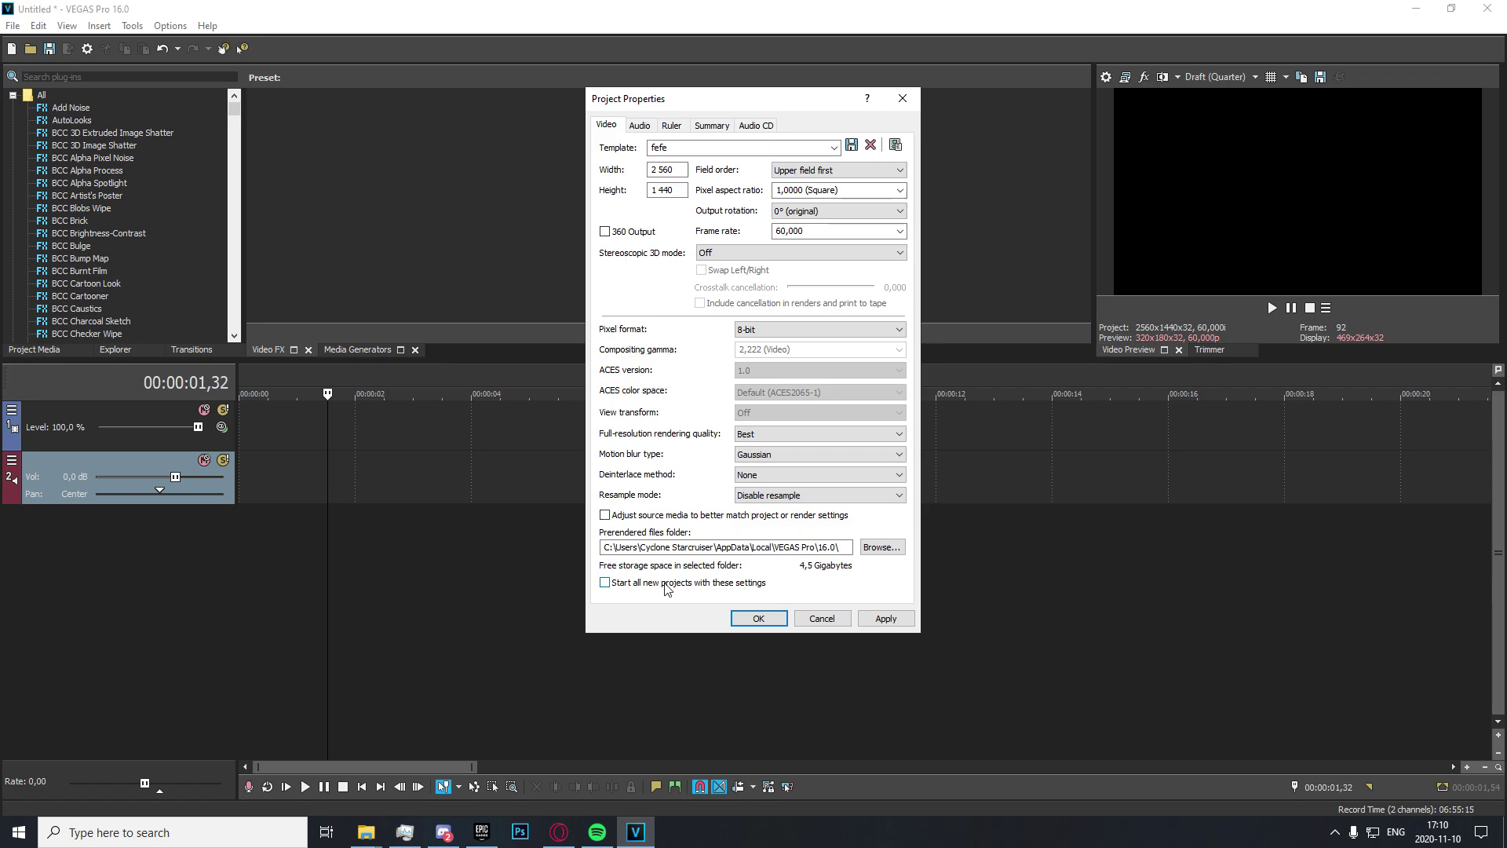
- Tick 'Start all new projects with these settings' and show the stereo, 48 000 Hz, 16-bit audio settings
click(608, 584)
click(640, 126)
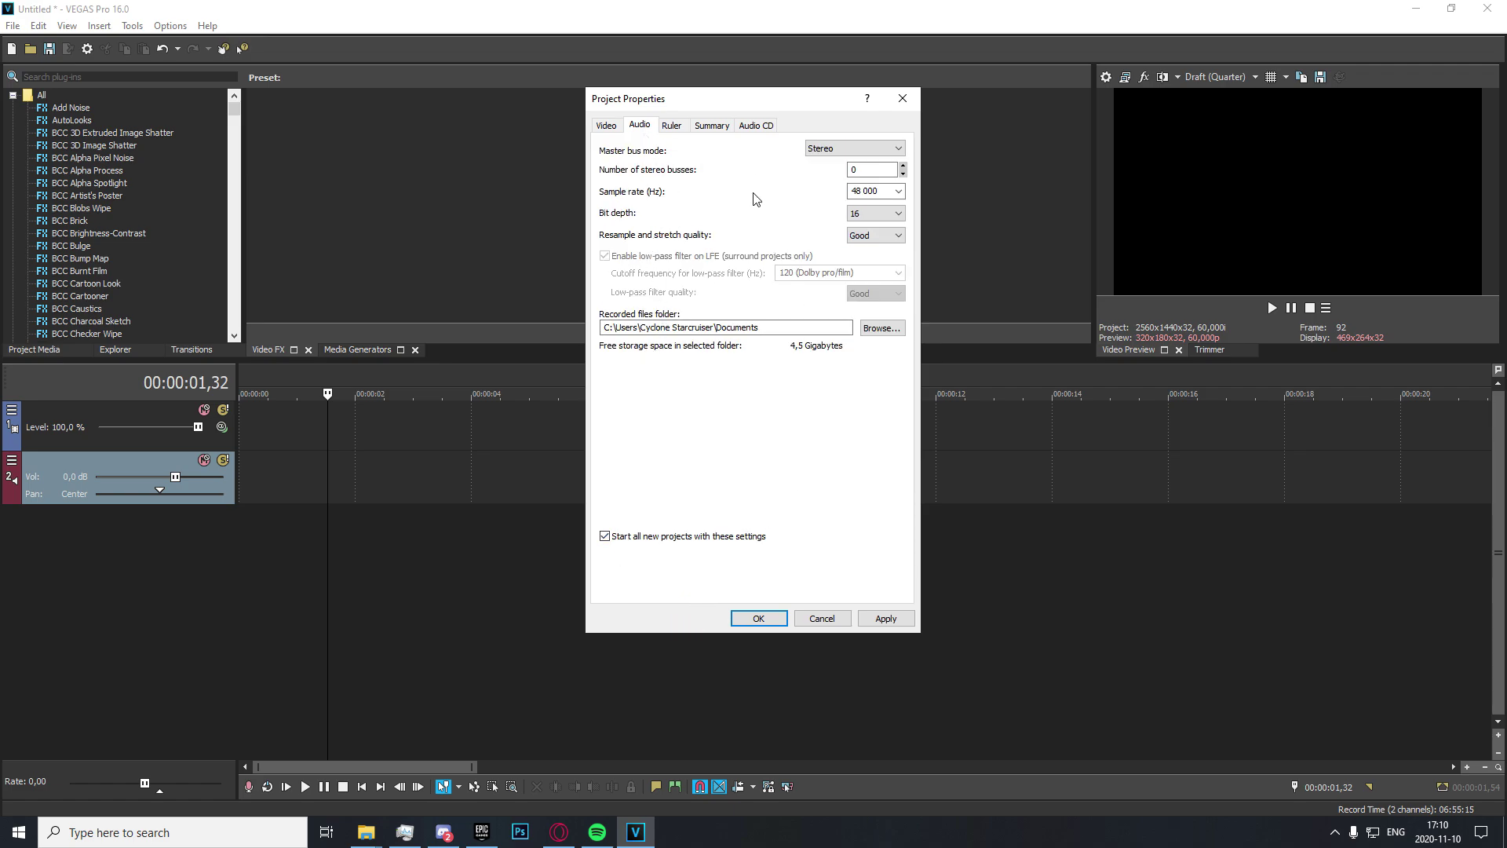
- Keep the audio master bus on Stereo, sample rate 48 000 Hz and bit depth 16
click(827, 148)
click(822, 163)
click(820, 151)
click(818, 153)
click(819, 150)
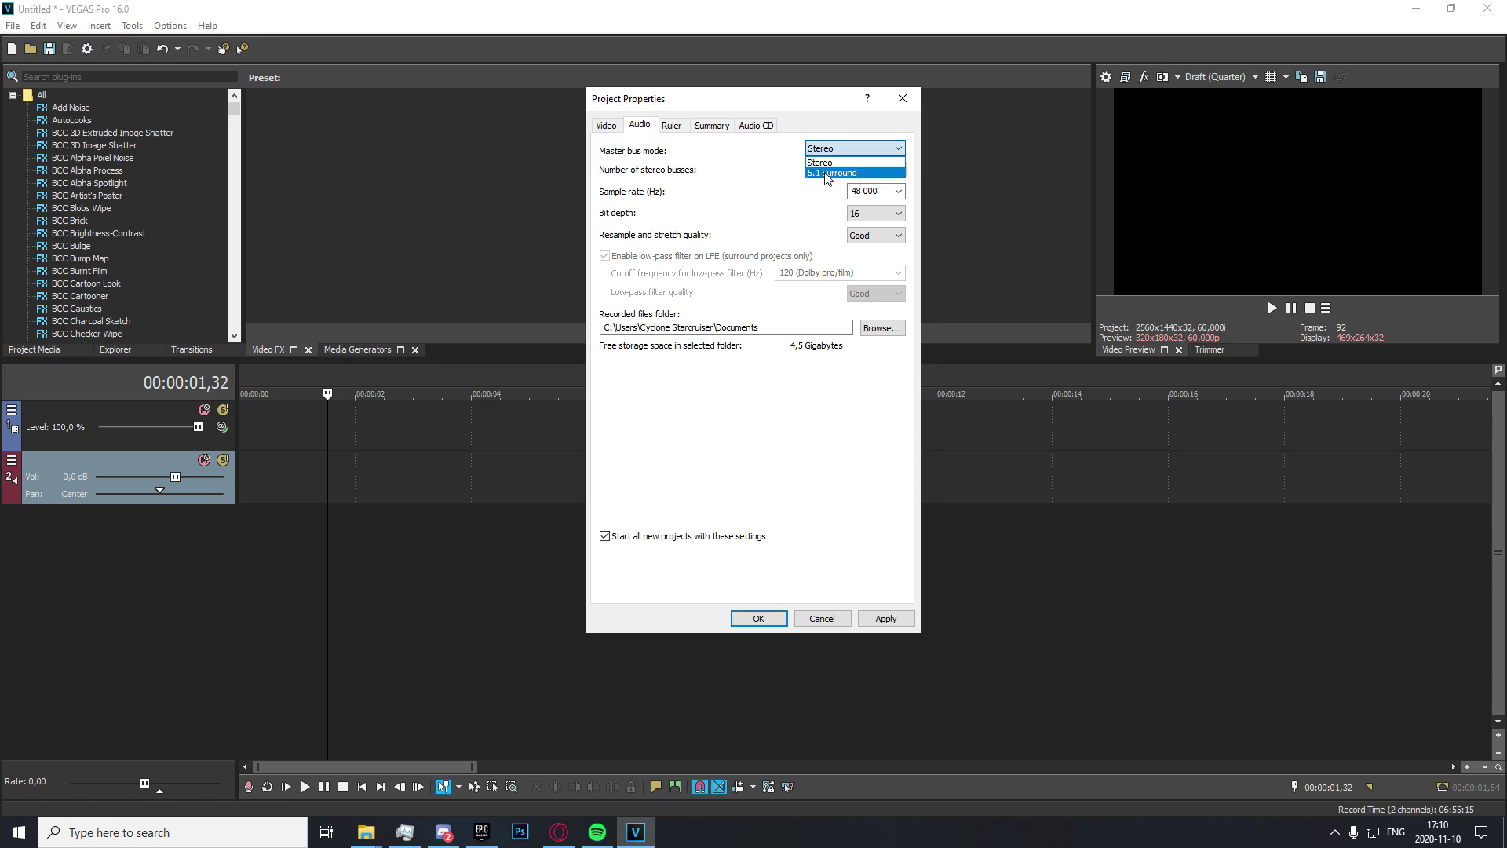
click(818, 154)
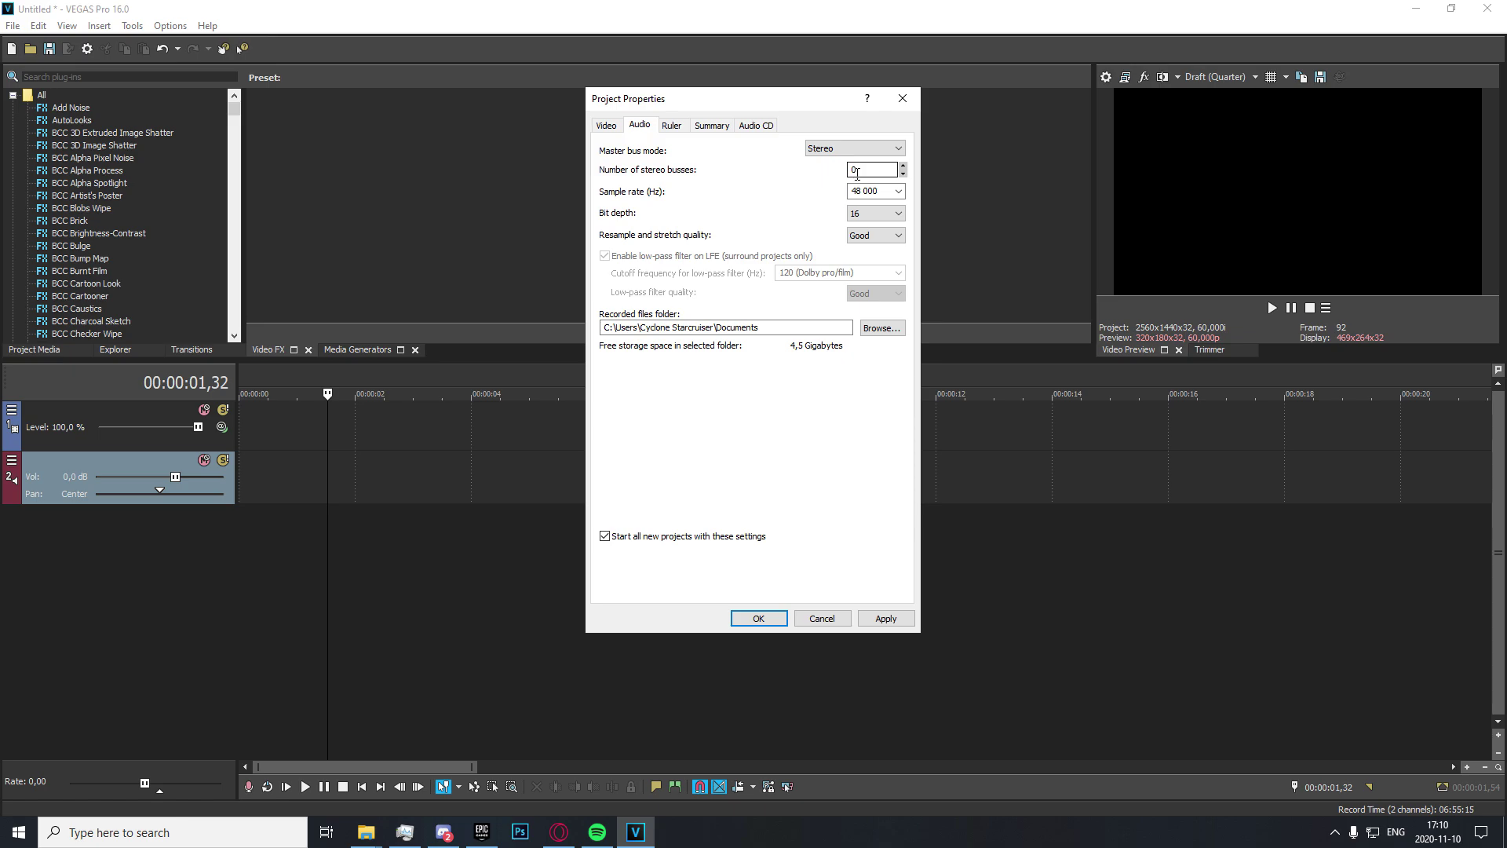
click(886, 189)
click(871, 213)
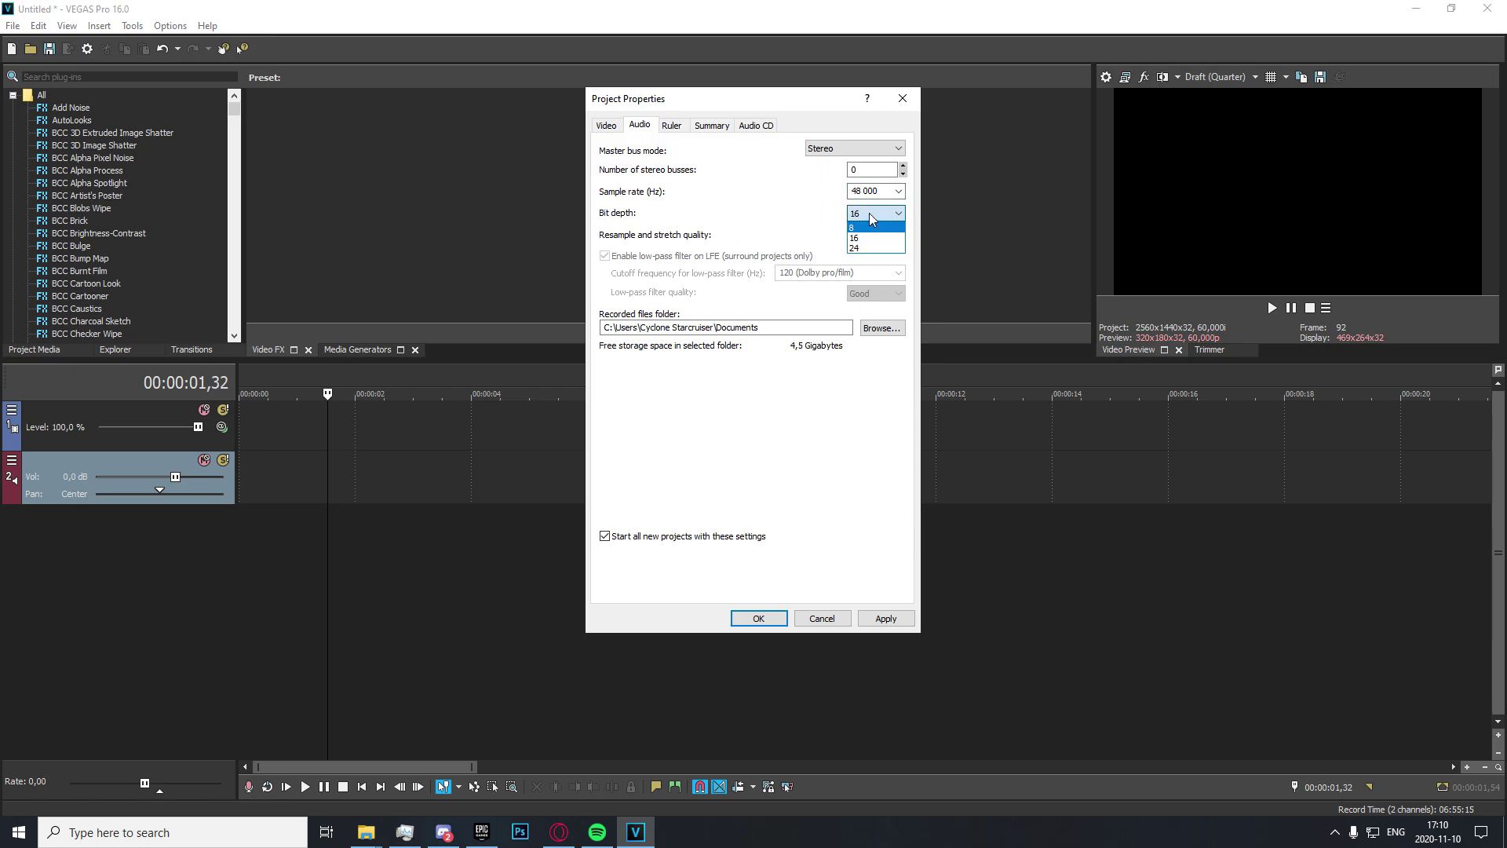
click(871, 216)
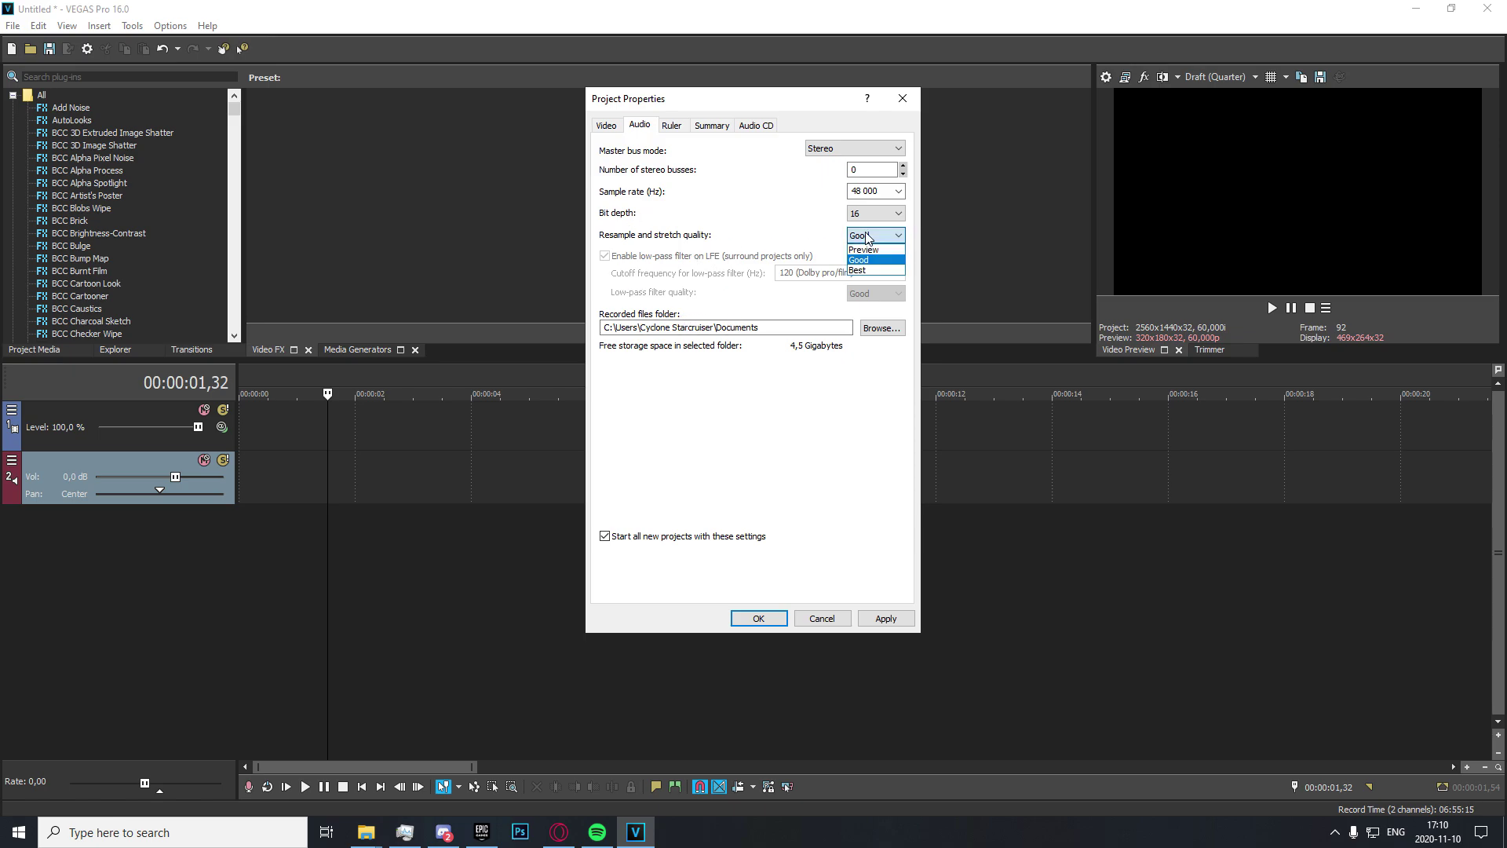
- Set resample and stretch quality to Best, leaving bit depth at 16
click(869, 234)
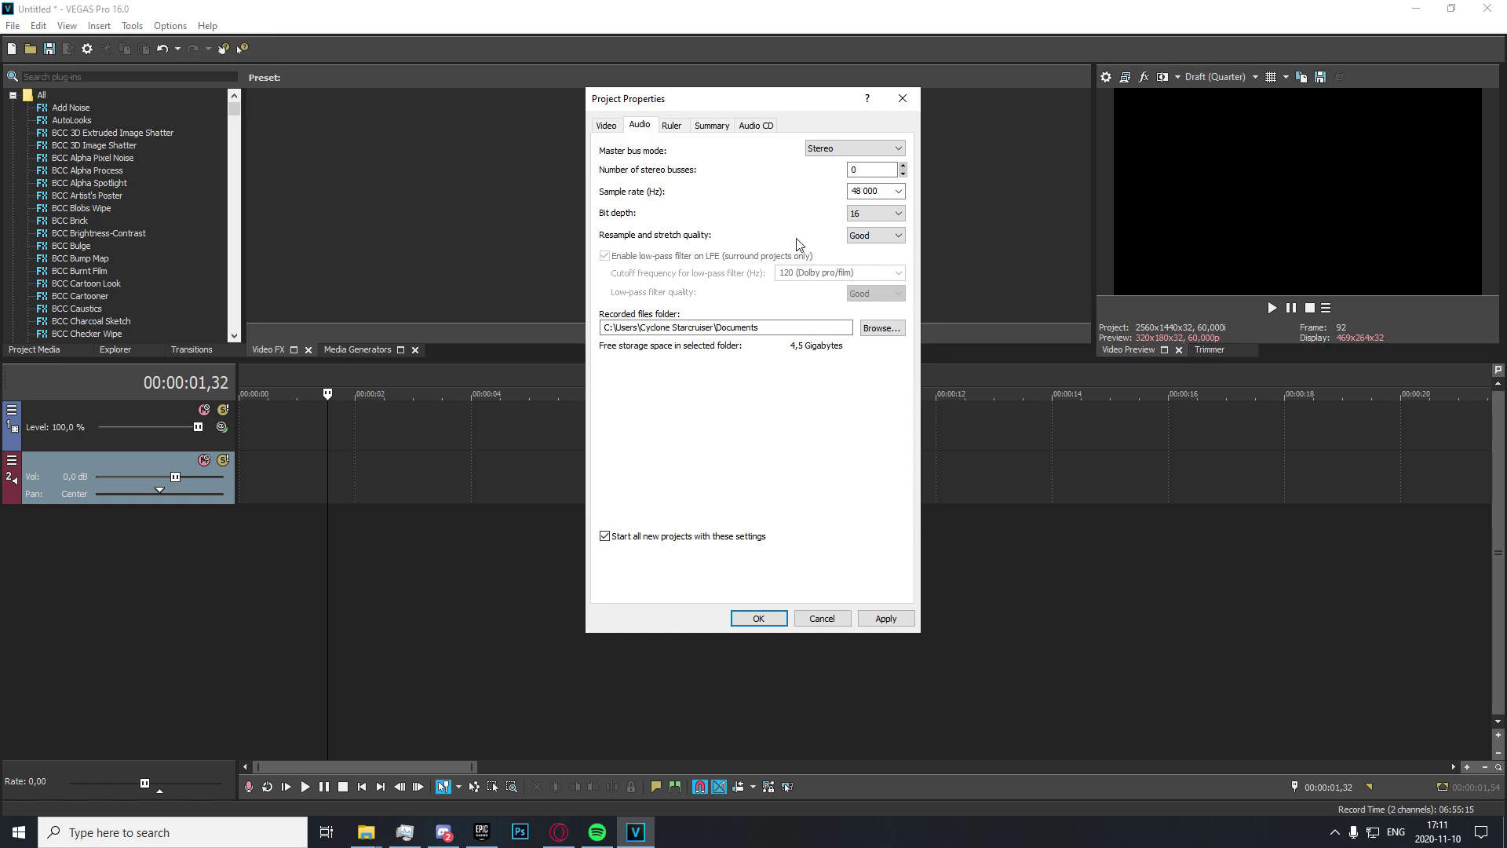
click(874, 237)
click(881, 272)
click(874, 236)
click(869, 271)
click(872, 213)
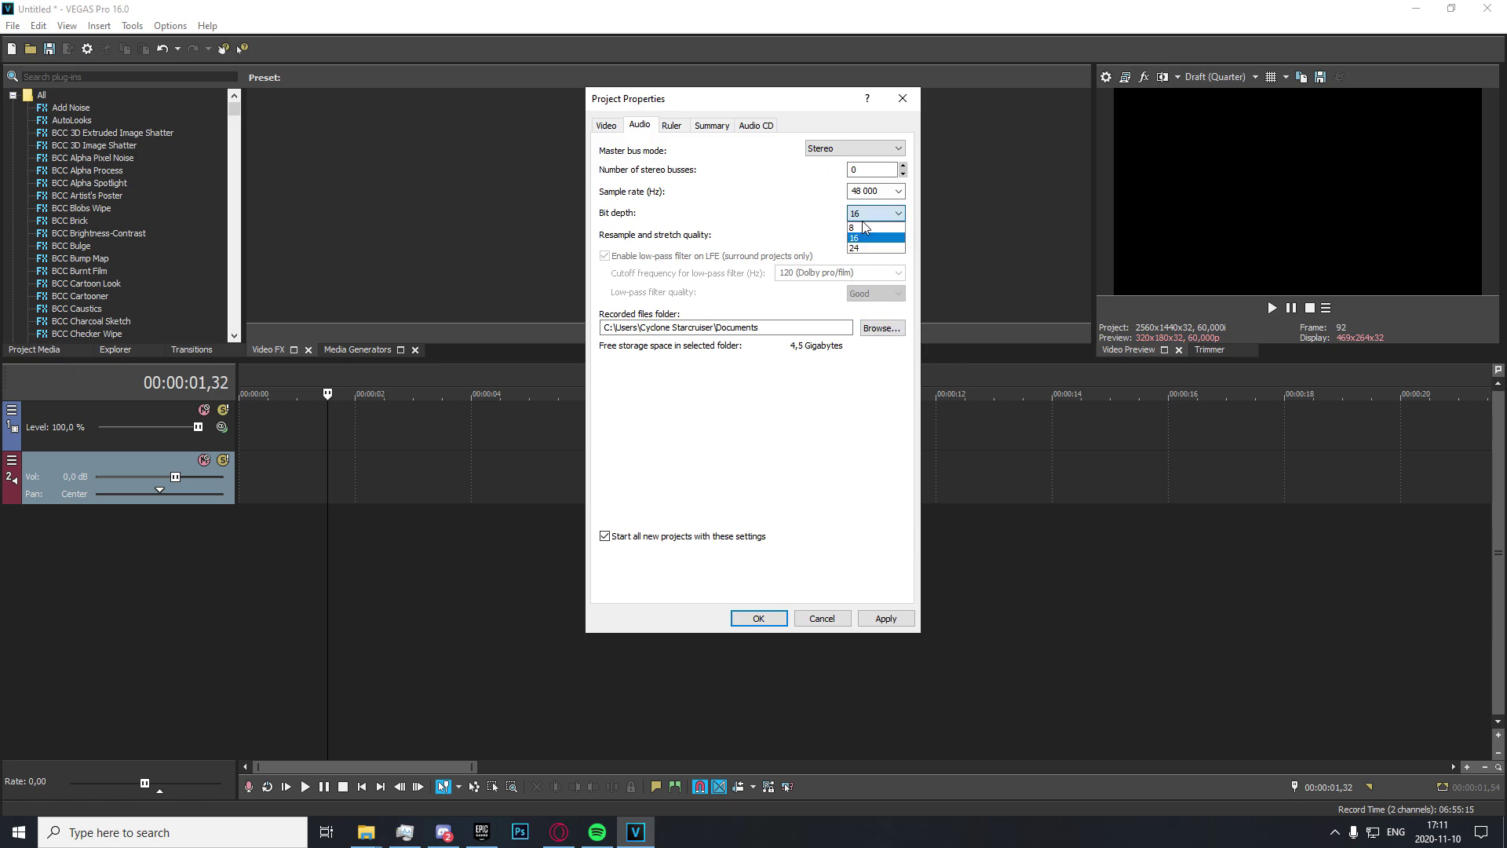
click(788, 234)
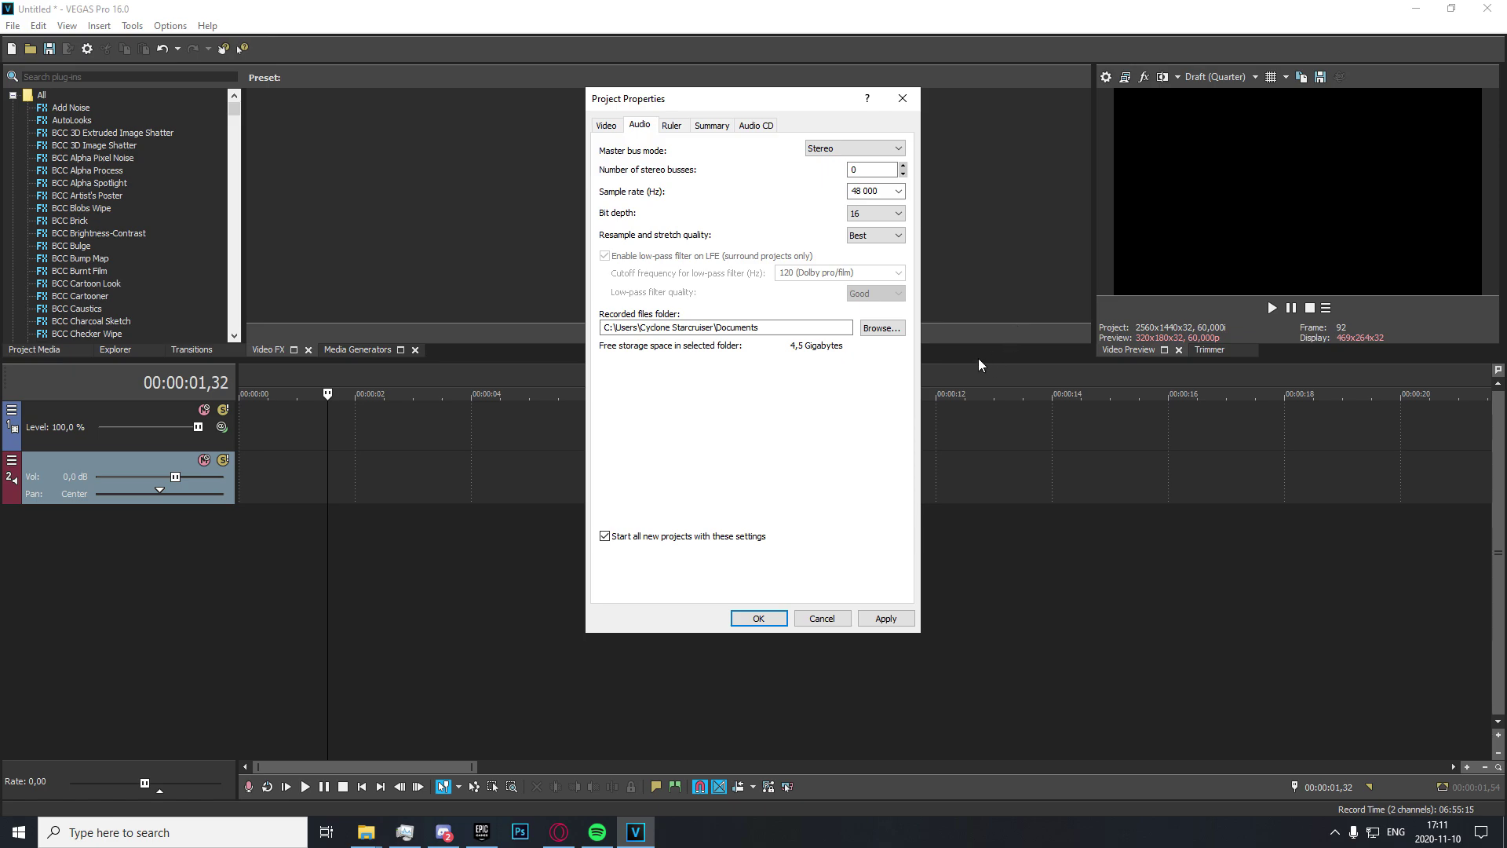
click(673, 126)
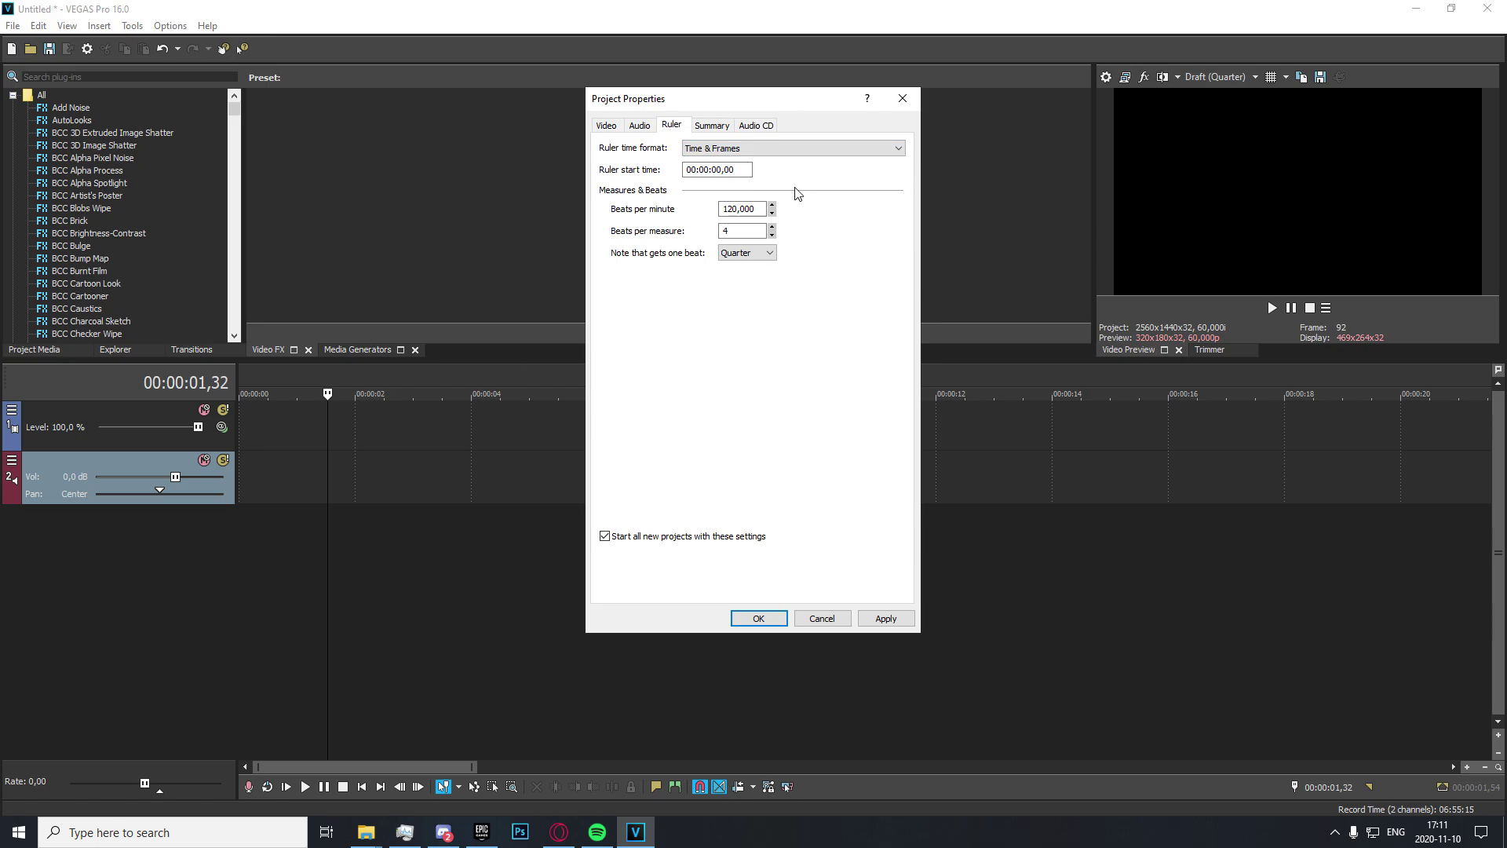
- Look through the Summary and Audio CD tabs, then return to the Video settings with Ctrl+Tab
click(712, 126)
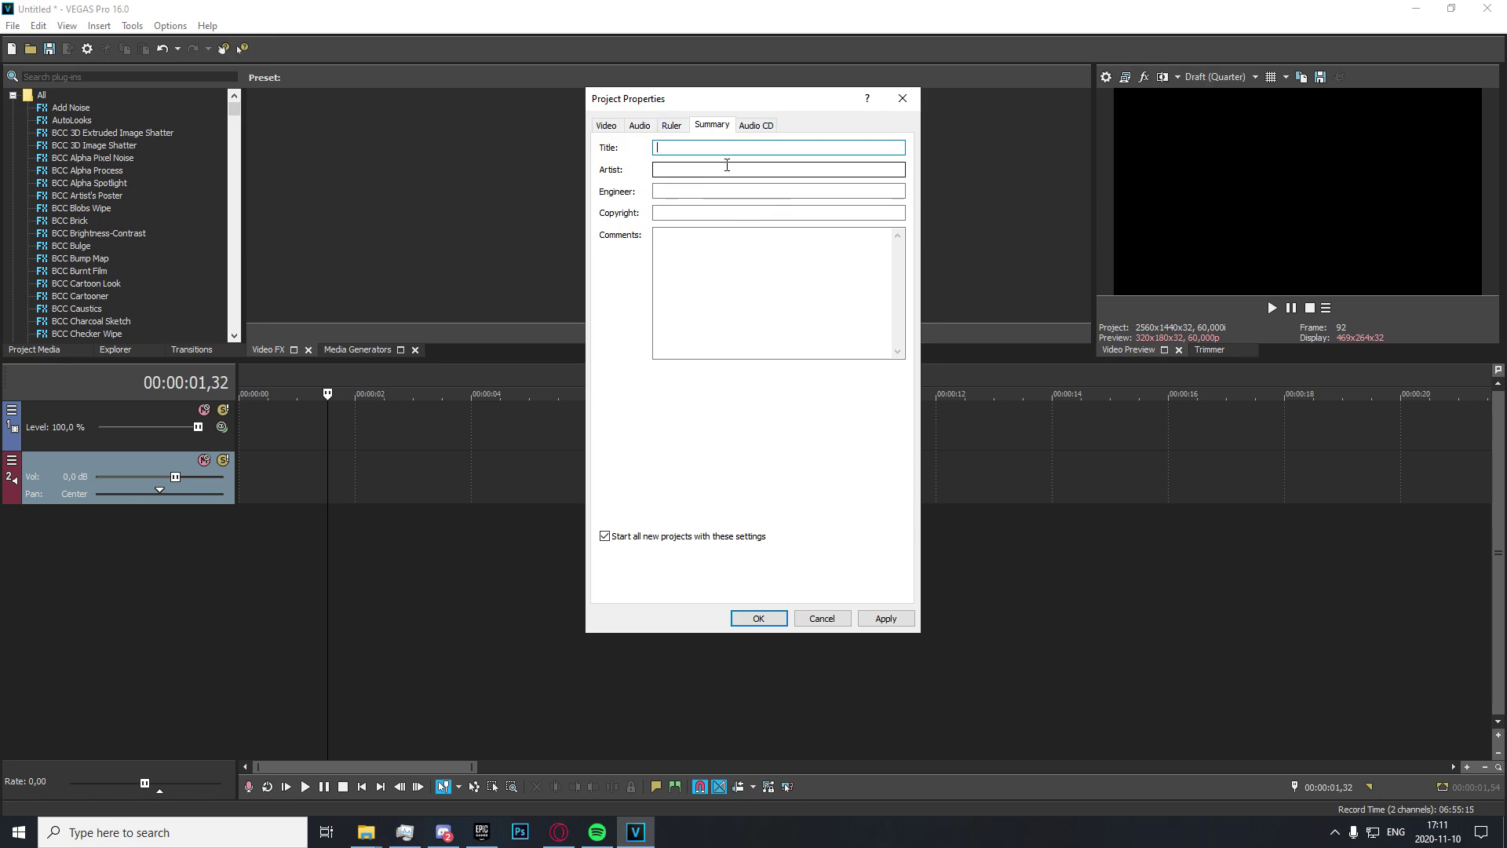
click(755, 125)
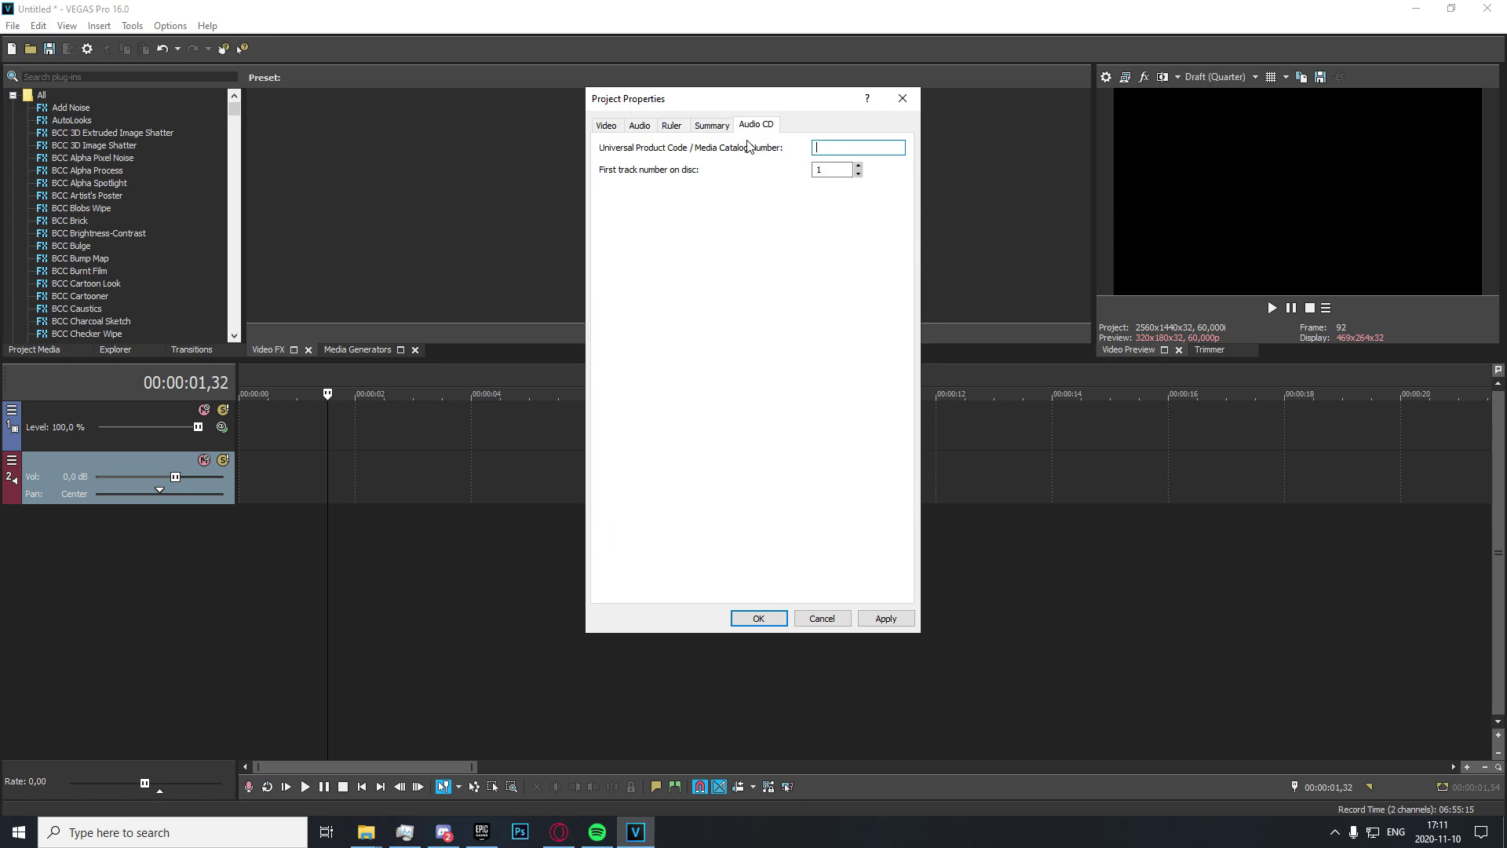
click(711, 126)
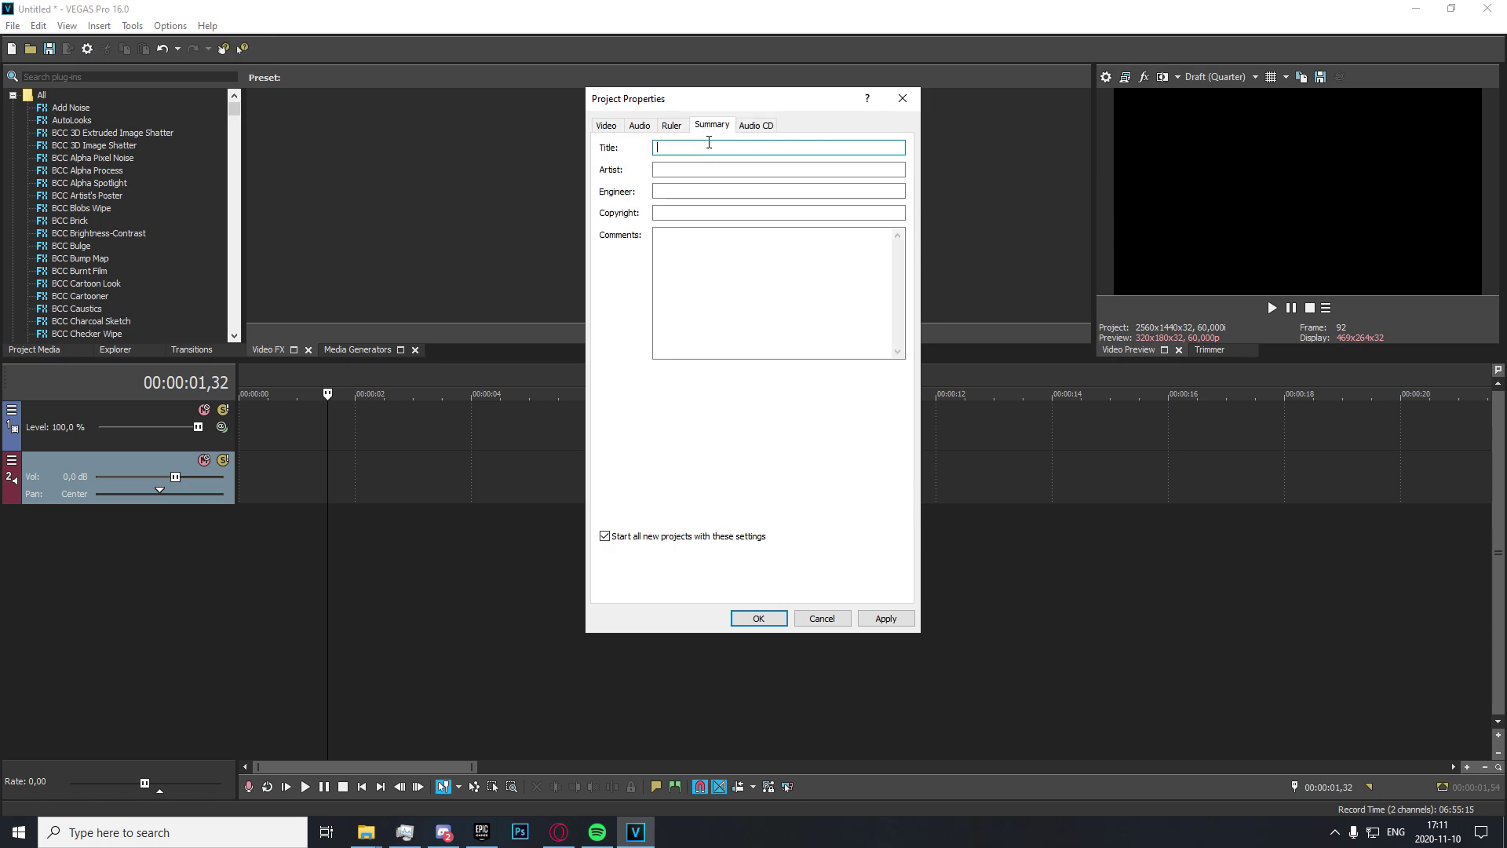
click(756, 125)
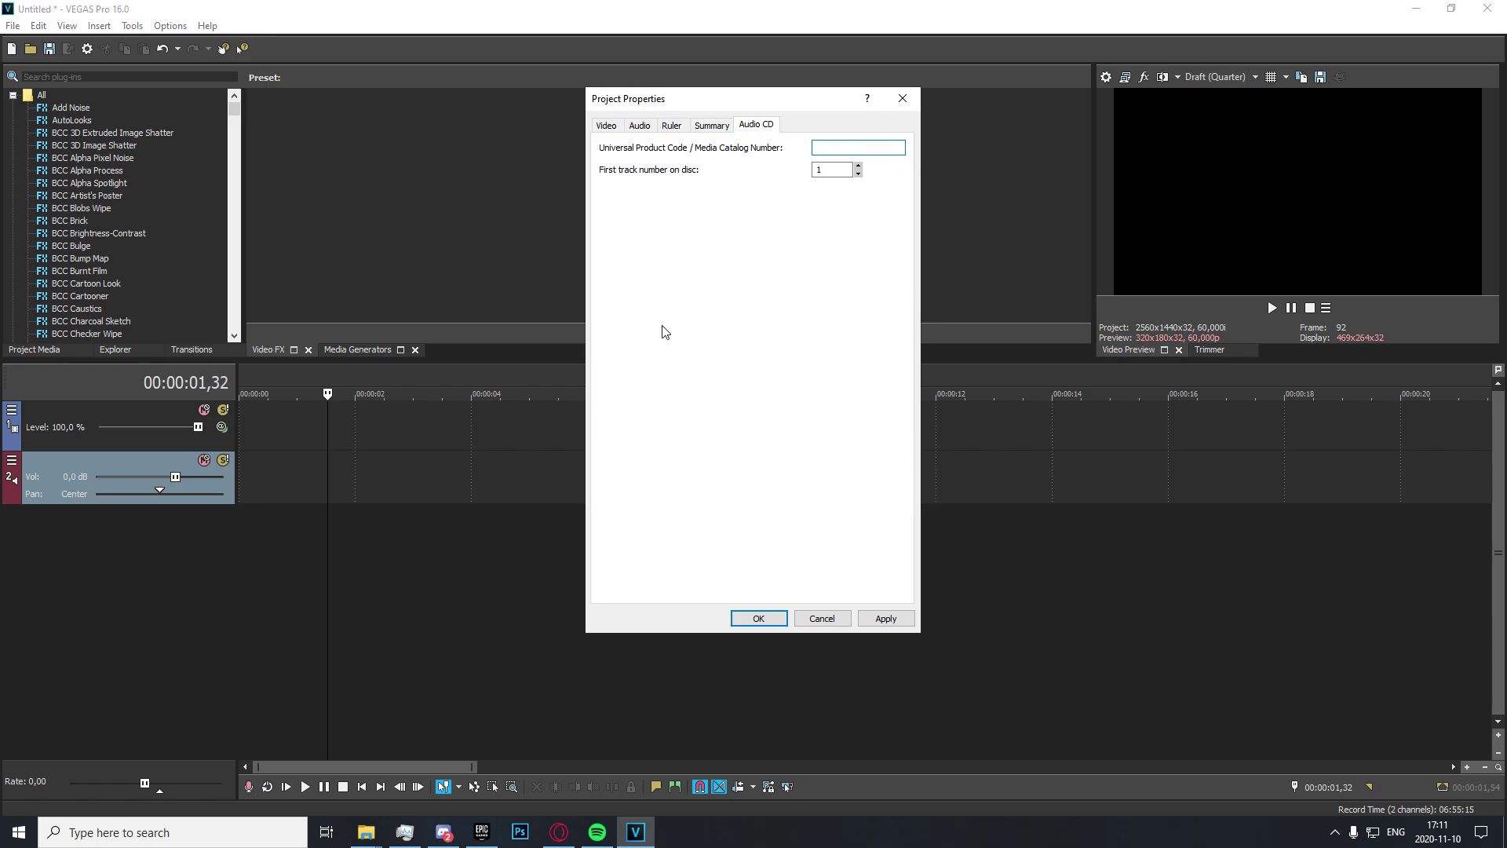
key(ctrl+Tab)
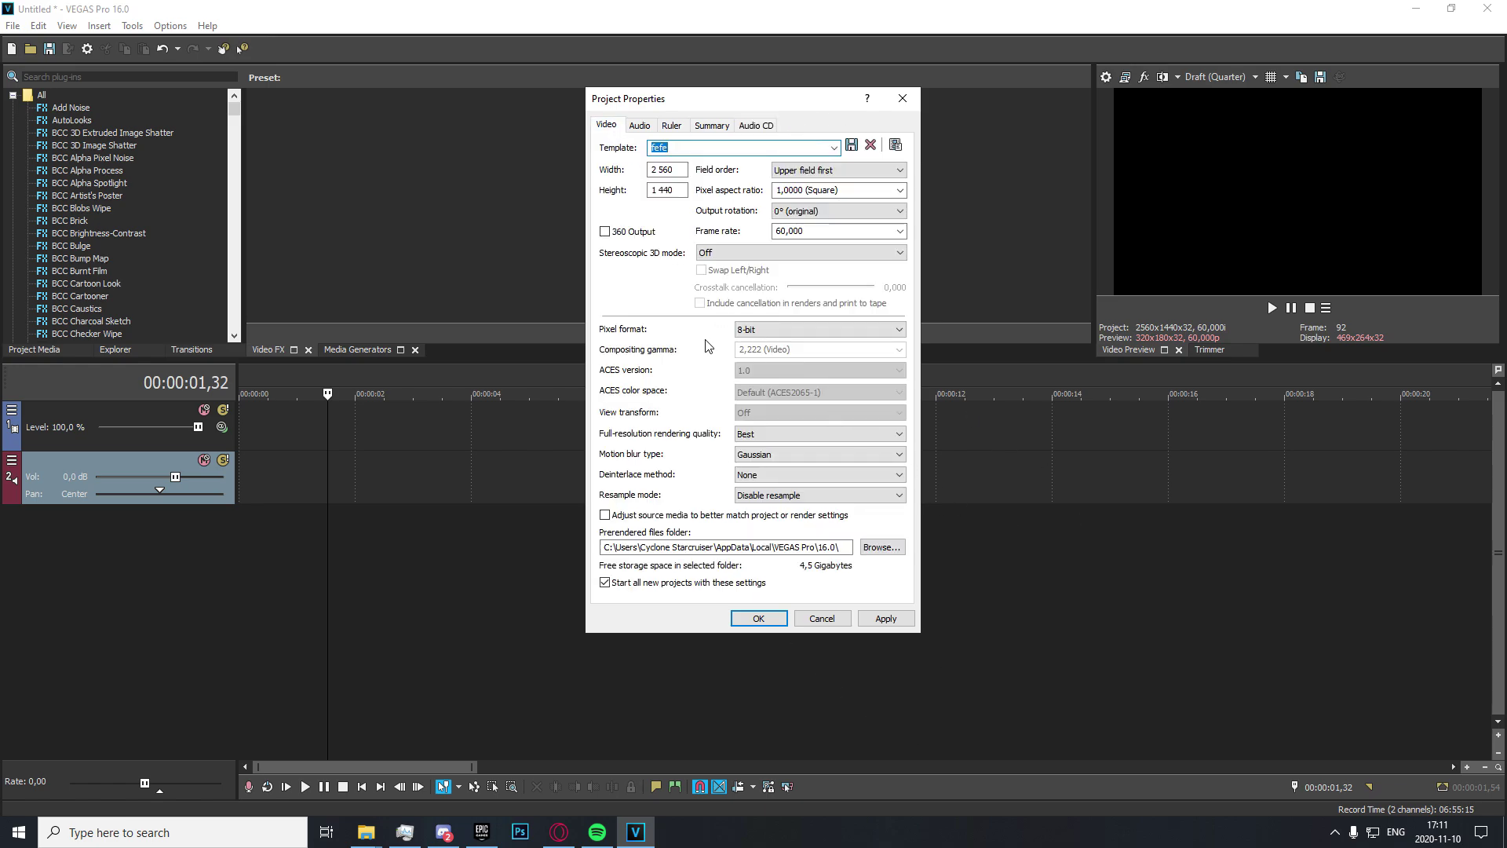
- Close project settings and add a 5-second white VEGAS Solid Color clip at the timeline start
click(864, 617)
click(782, 628)
right_click(419, 427)
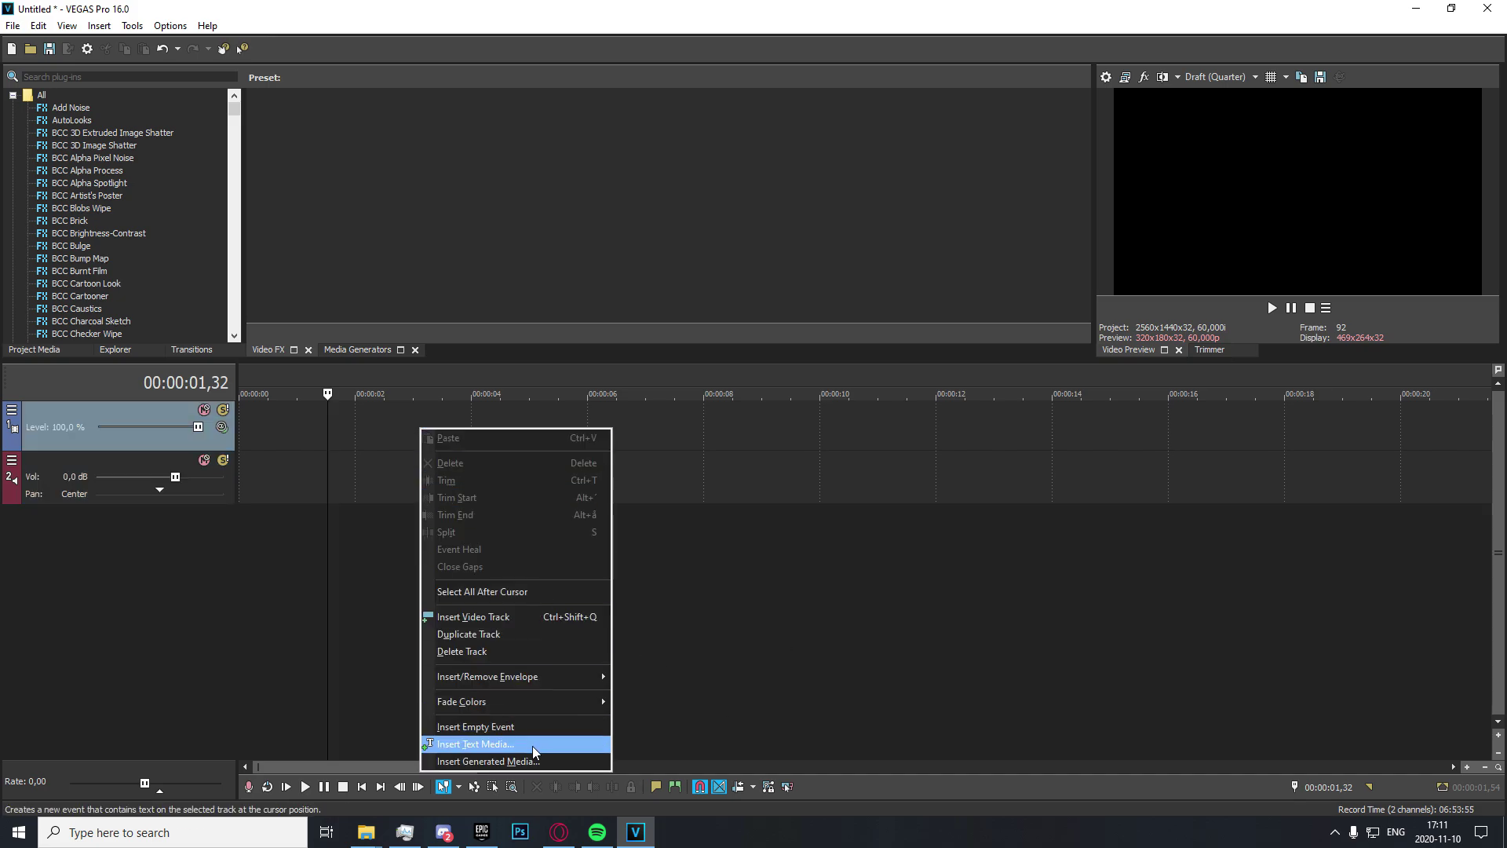
click(533, 760)
click(870, 355)
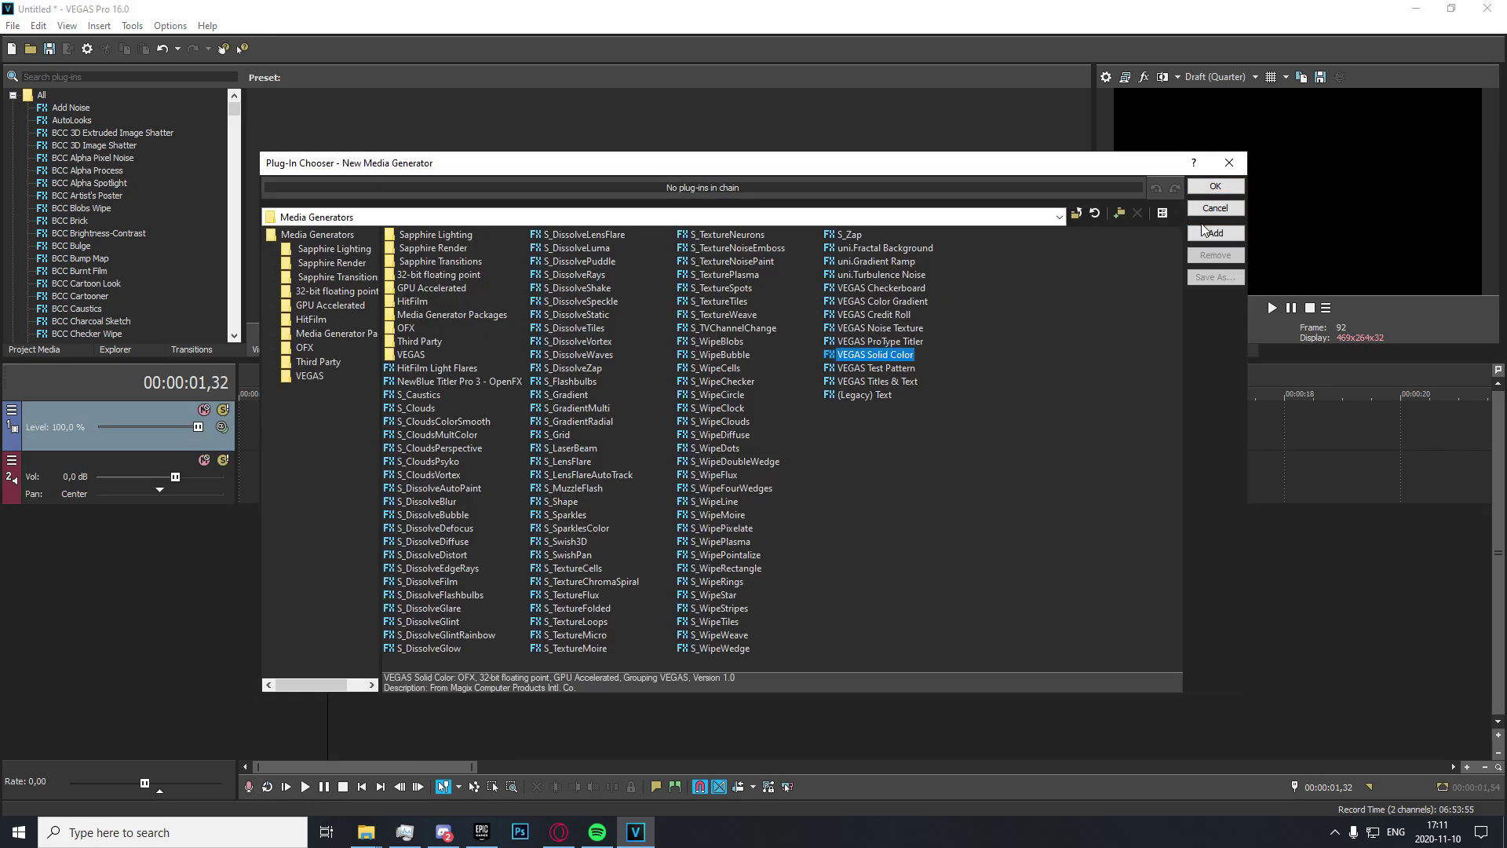
double_click(870, 354)
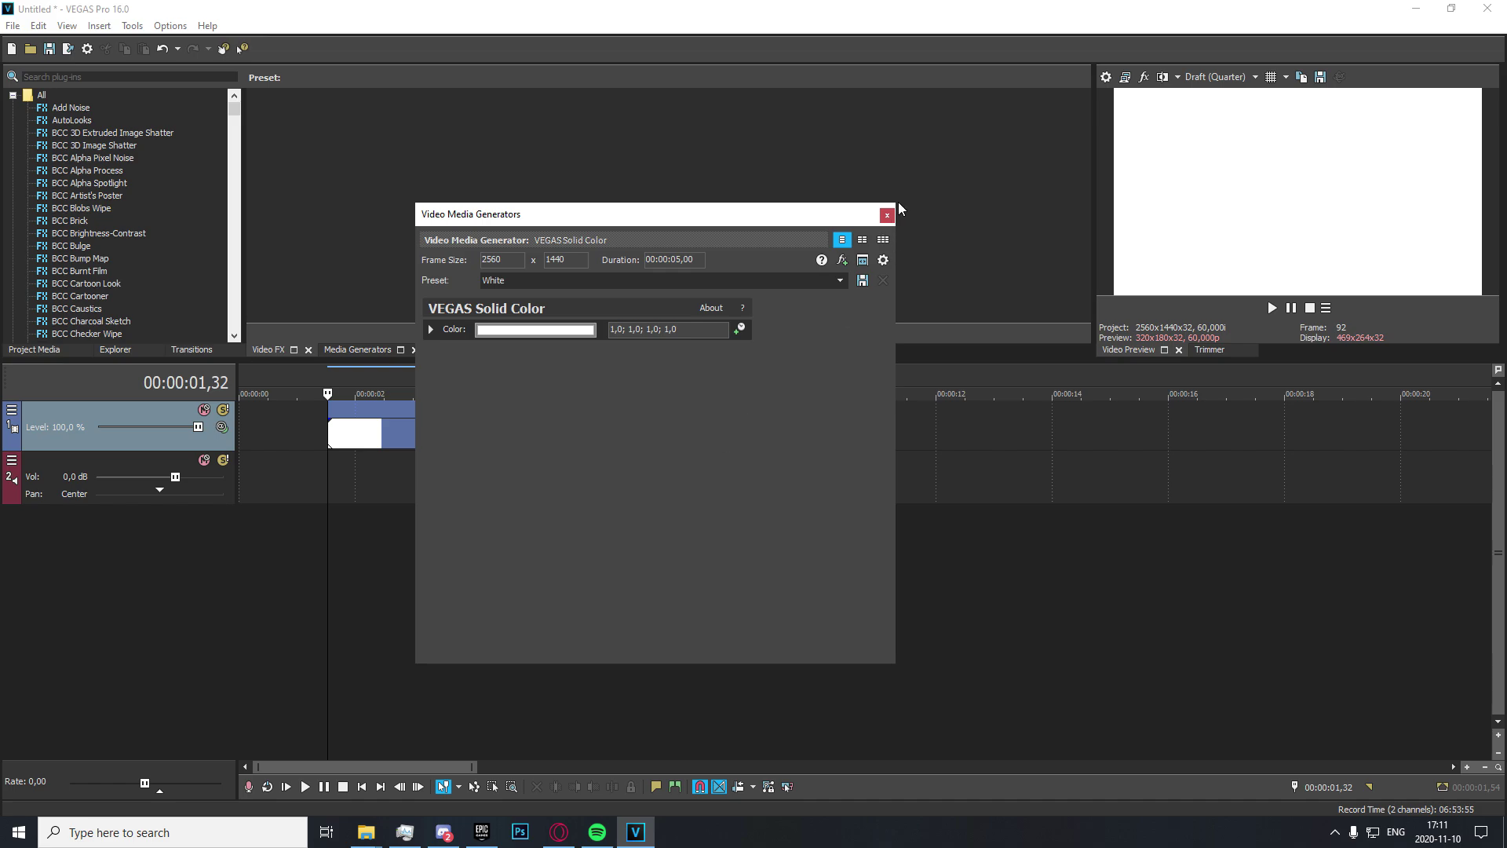
click(886, 214)
drag(418, 437, 331, 437)
- Select the clip's time range and start File > Render As
double_click(266, 481)
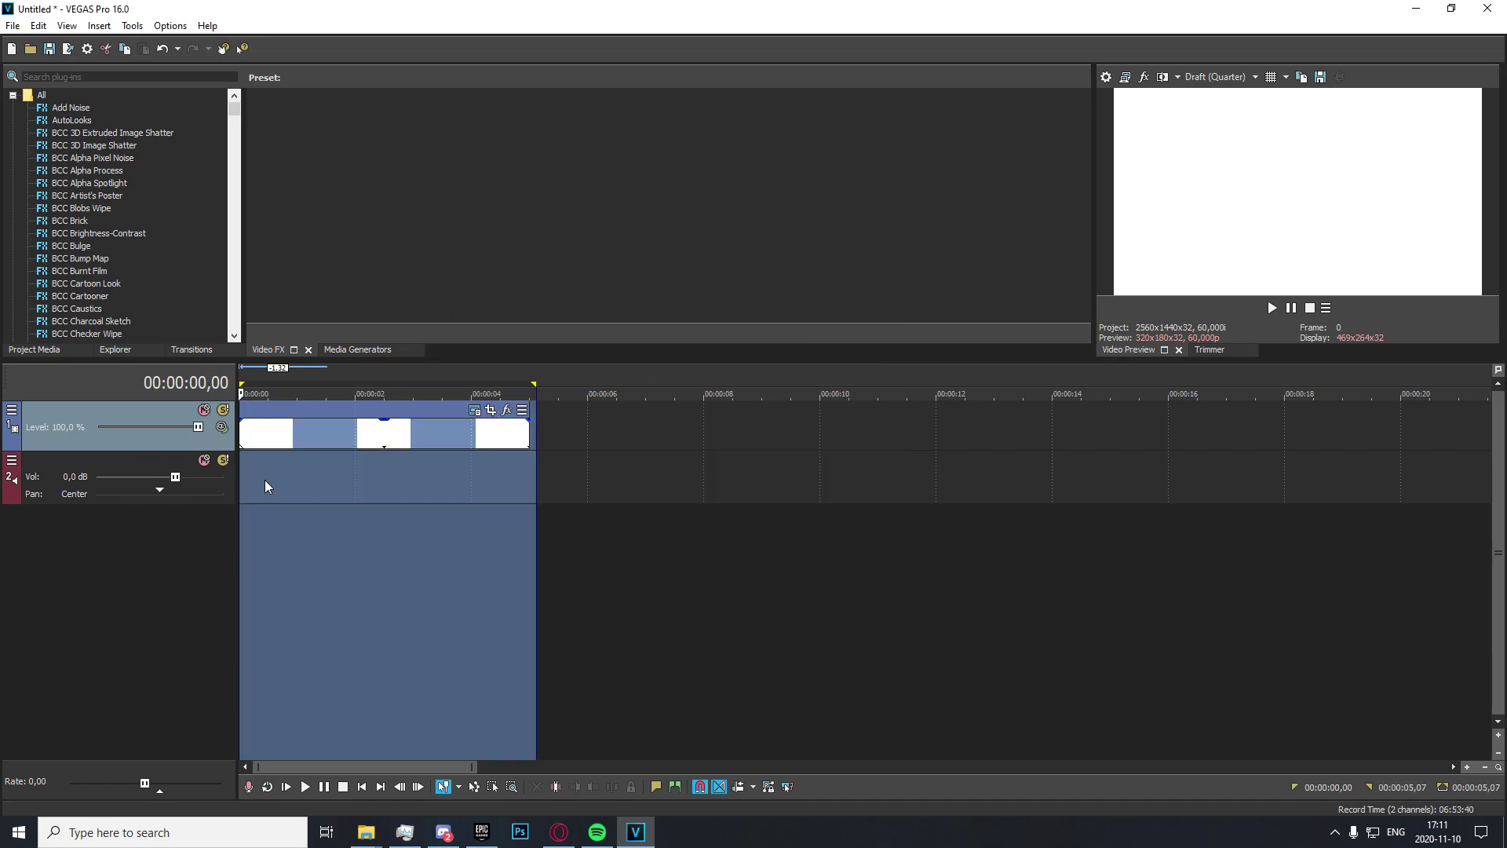
click(4, 25)
click(69, 168)
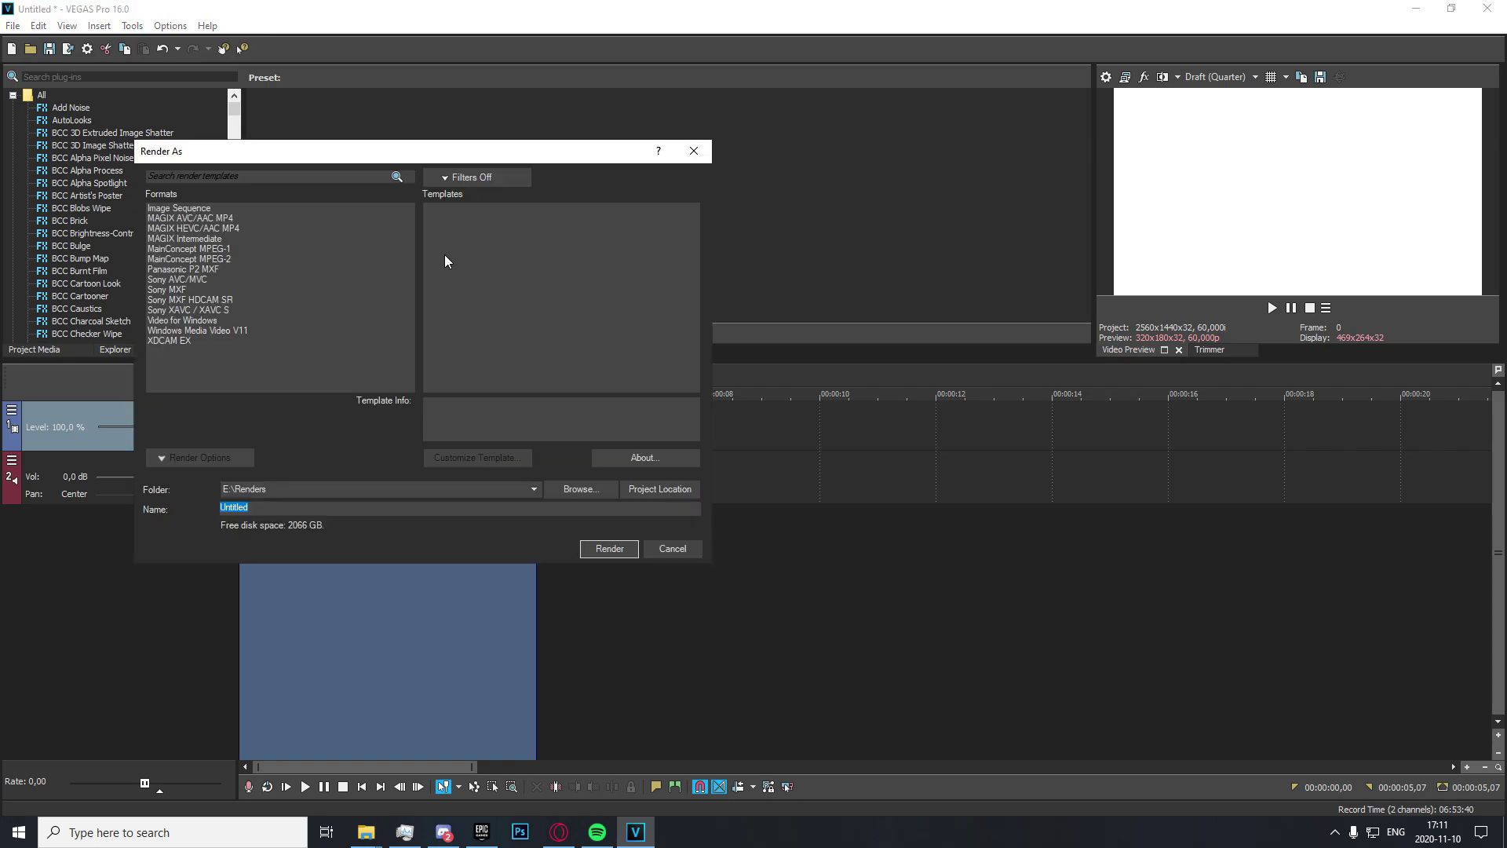
- Pick MAGIX AVC/AAC MP4 with the Internet HD 1080p 59.94 fps template and customize it
drag(354, 161, 490, 110)
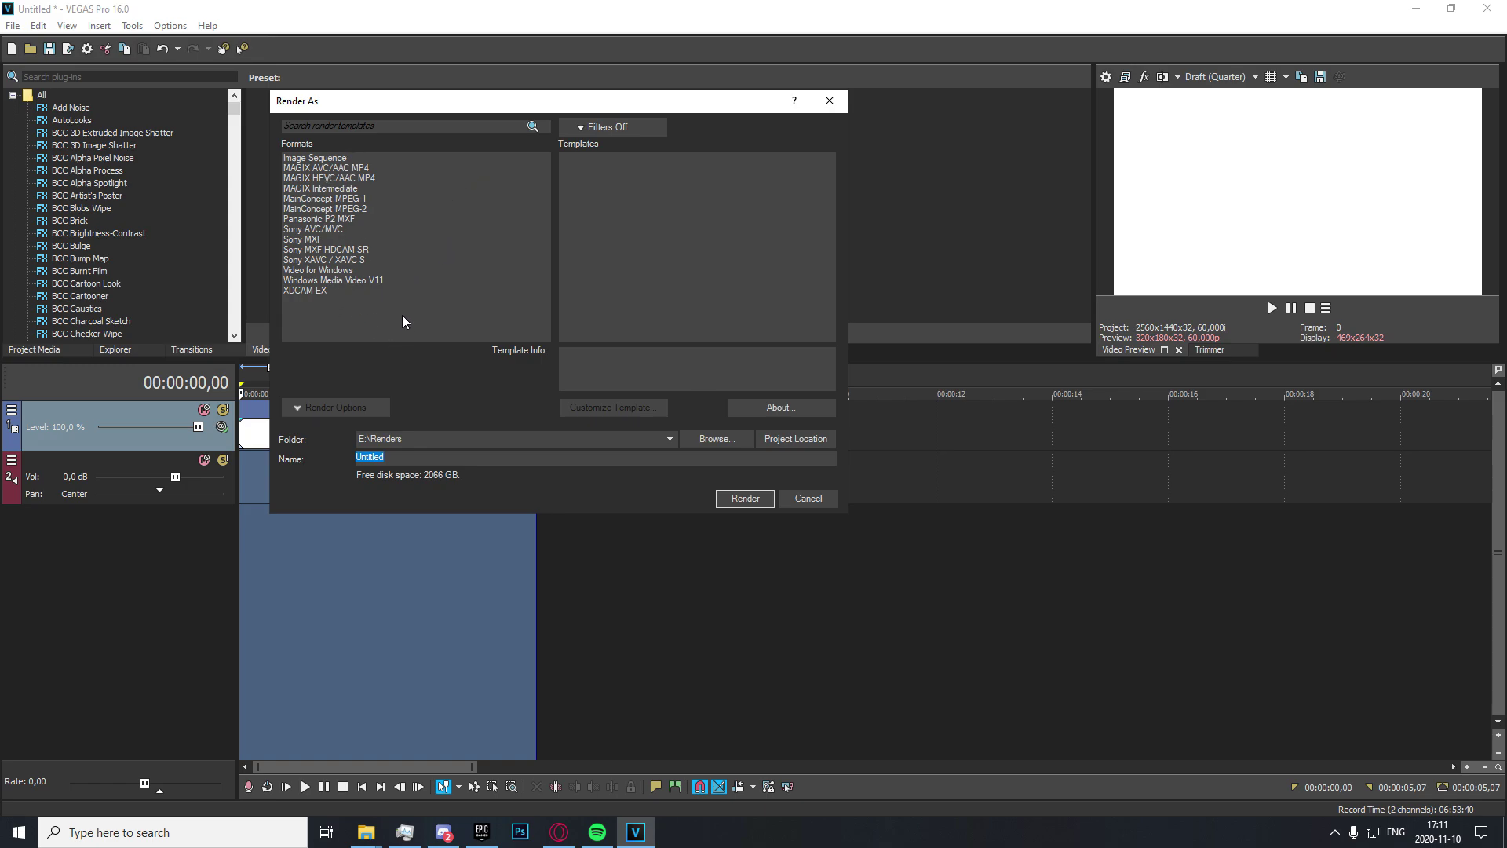
click(350, 168)
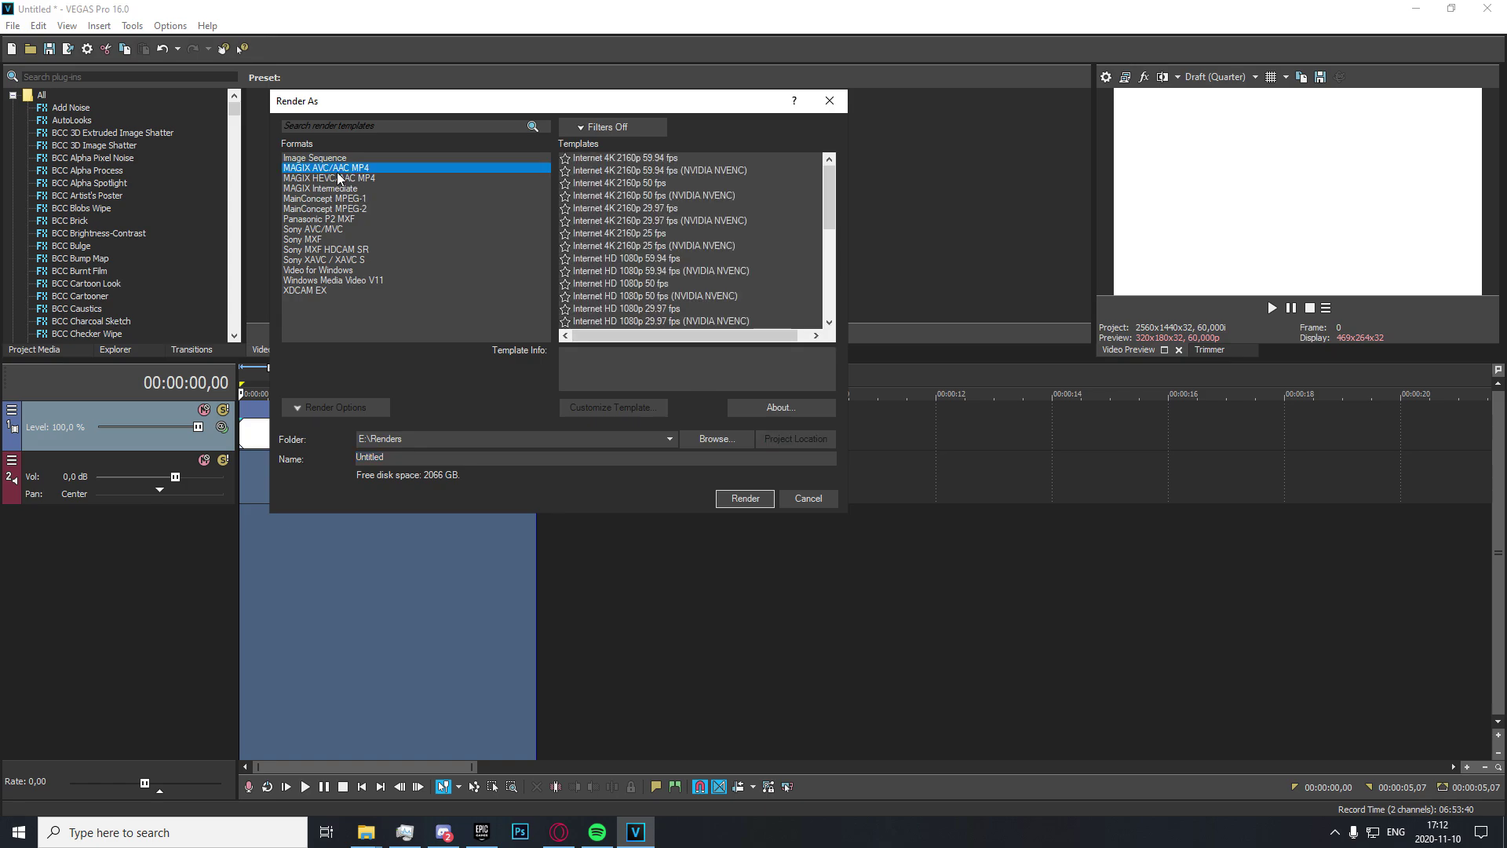
scroll(639, 329, down, 5)
scroll(644, 295, up, 5)
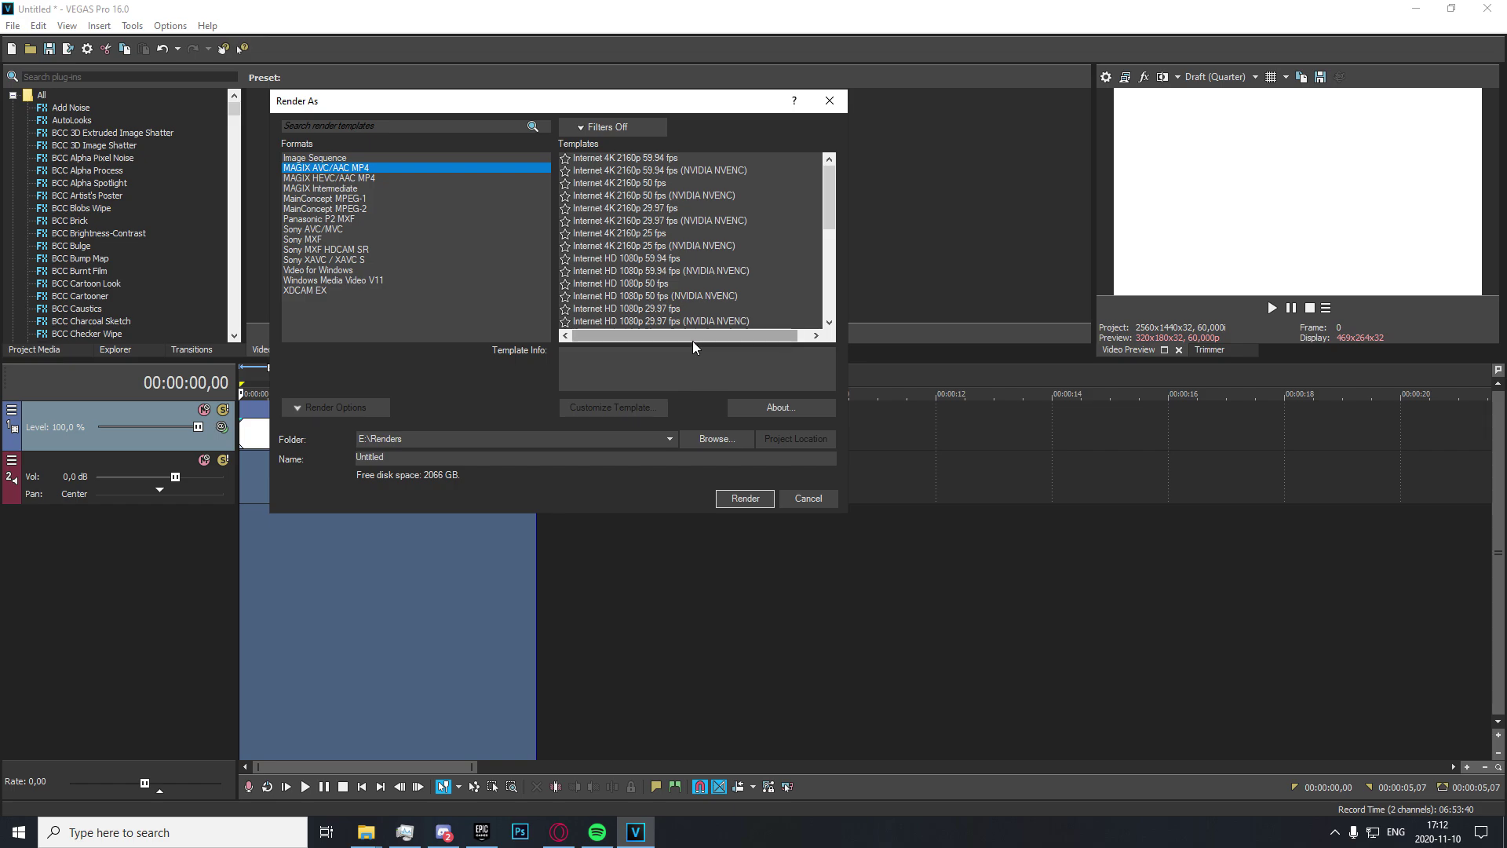
scroll(746, 314, down, 4)
scroll(746, 305, down, 3)
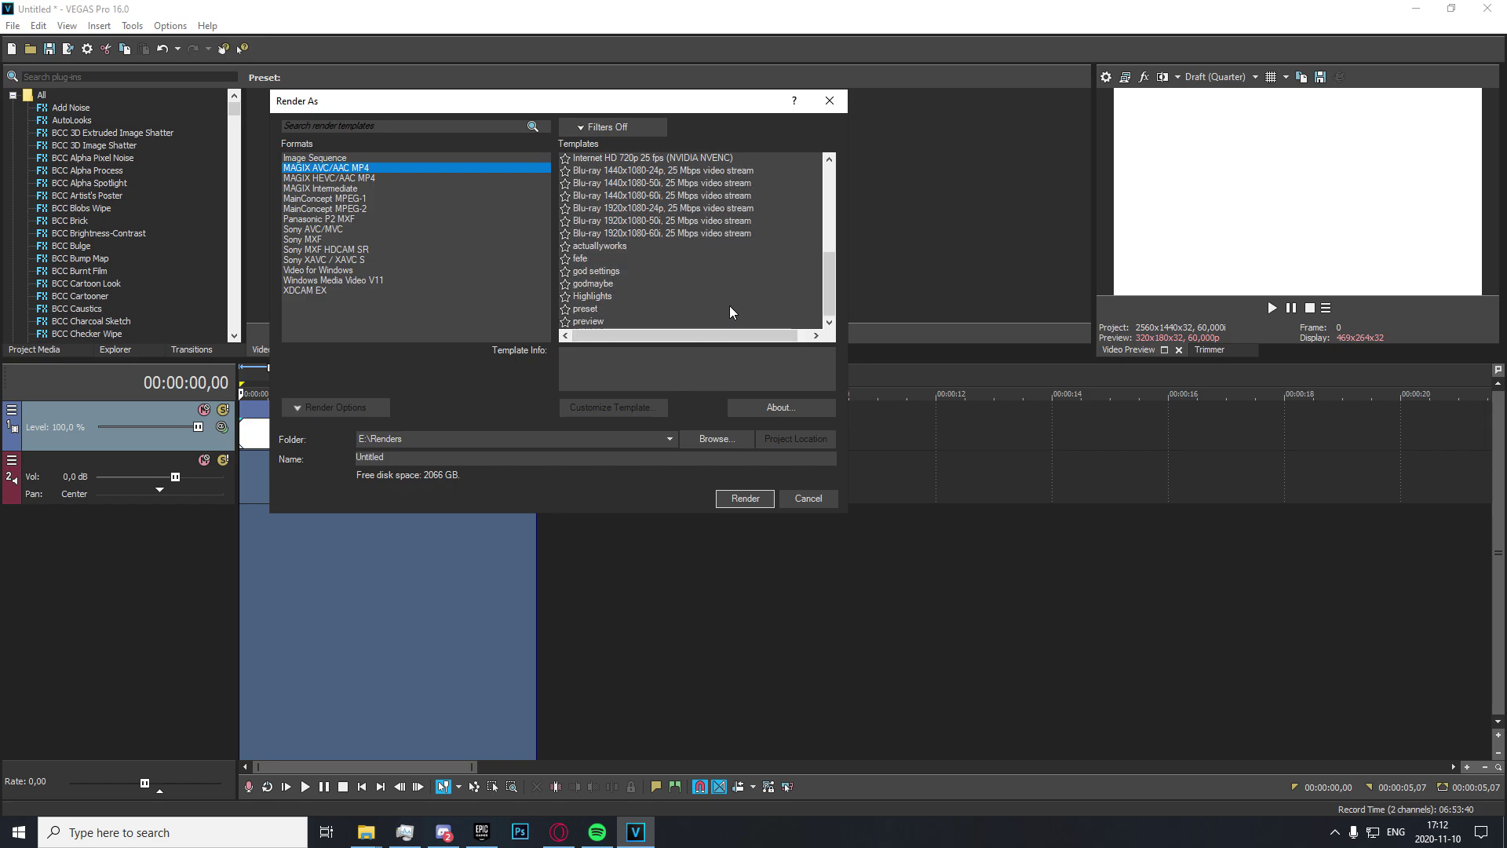
scroll(729, 305, up, 8)
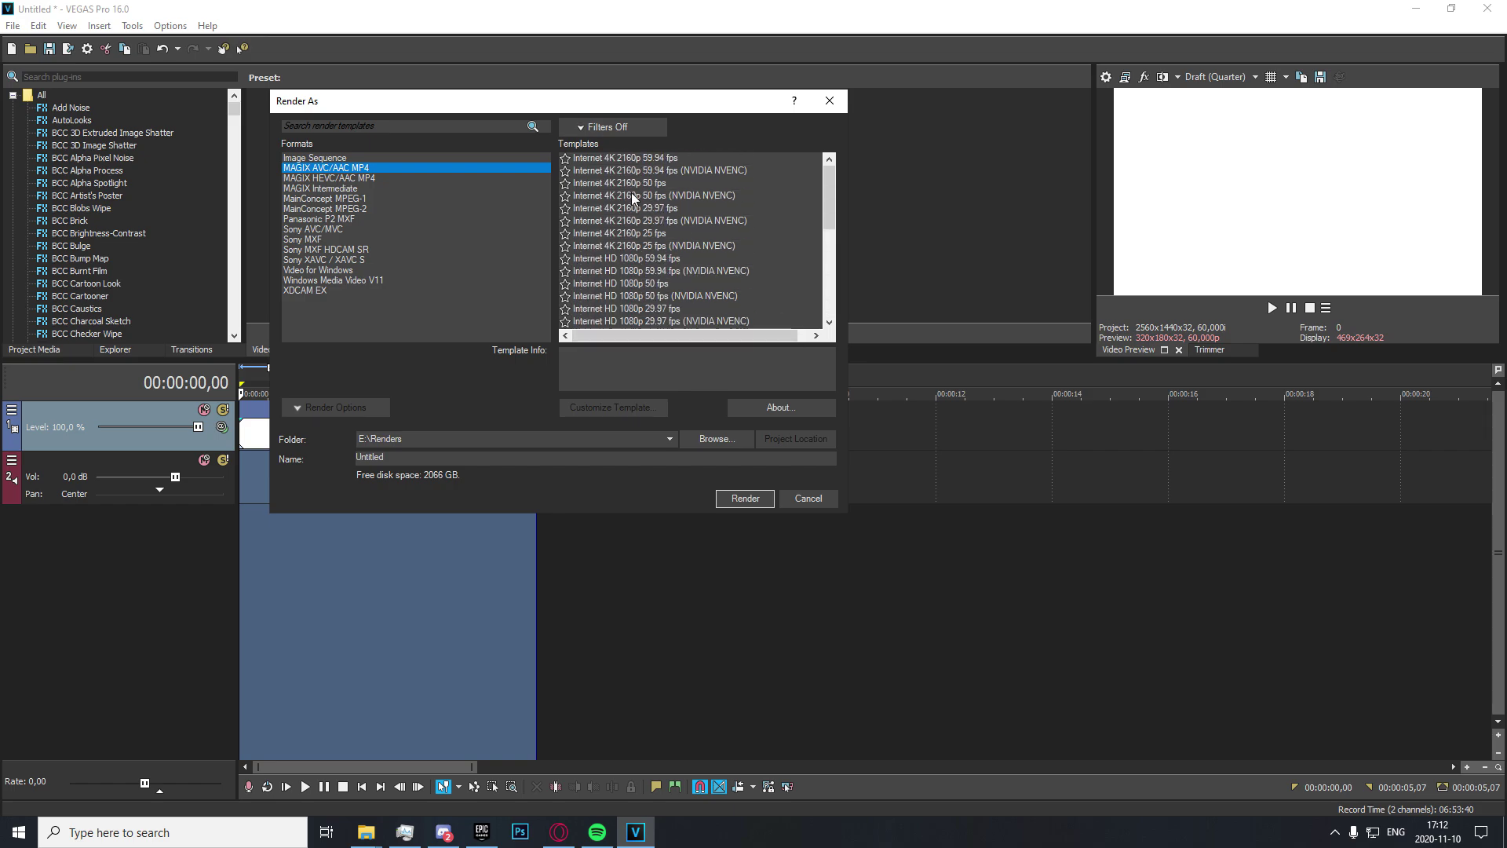
click(658, 261)
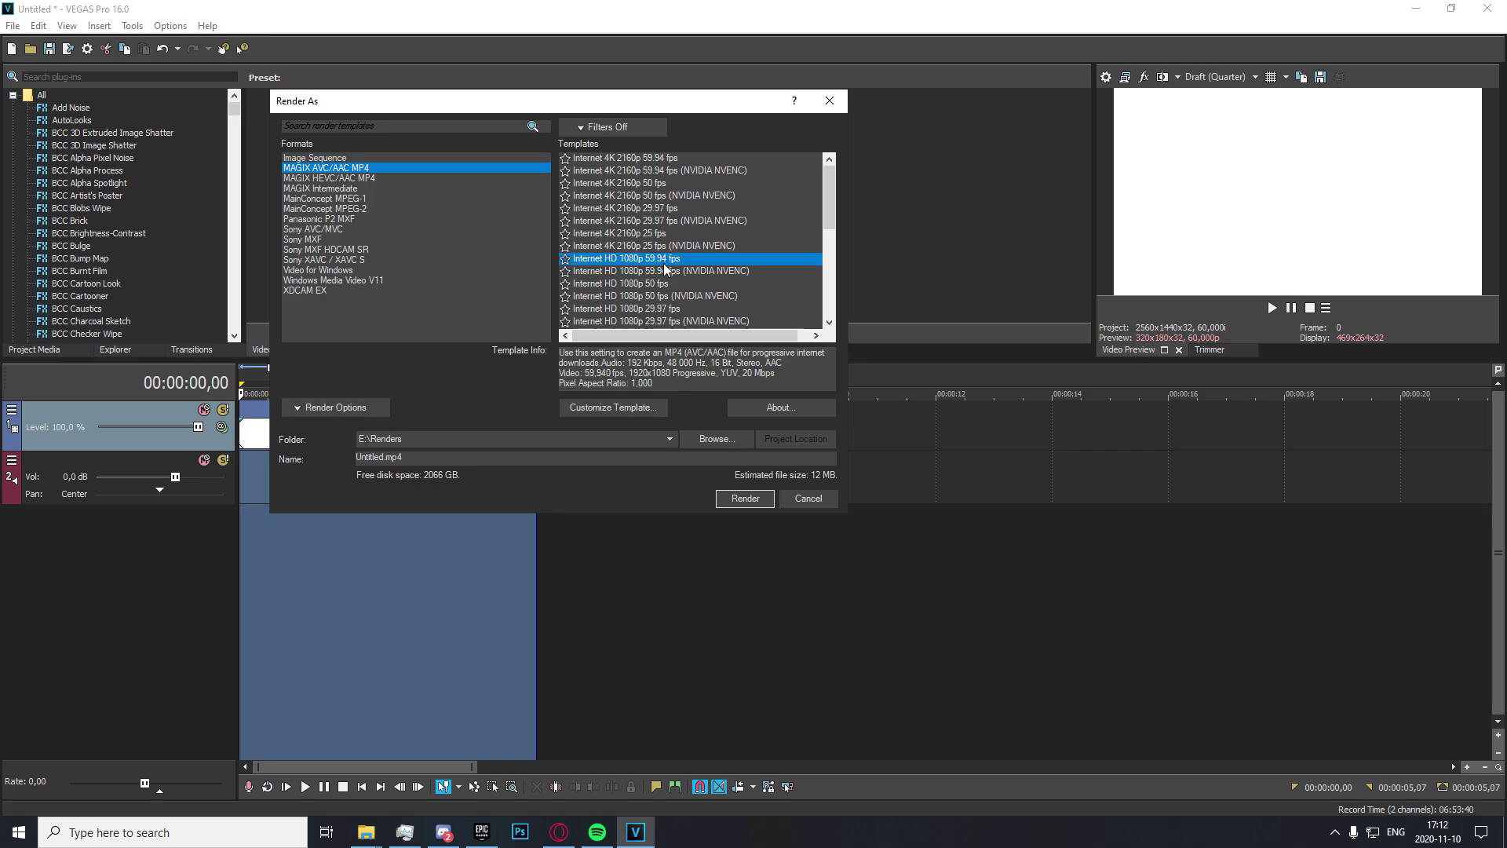
click(657, 413)
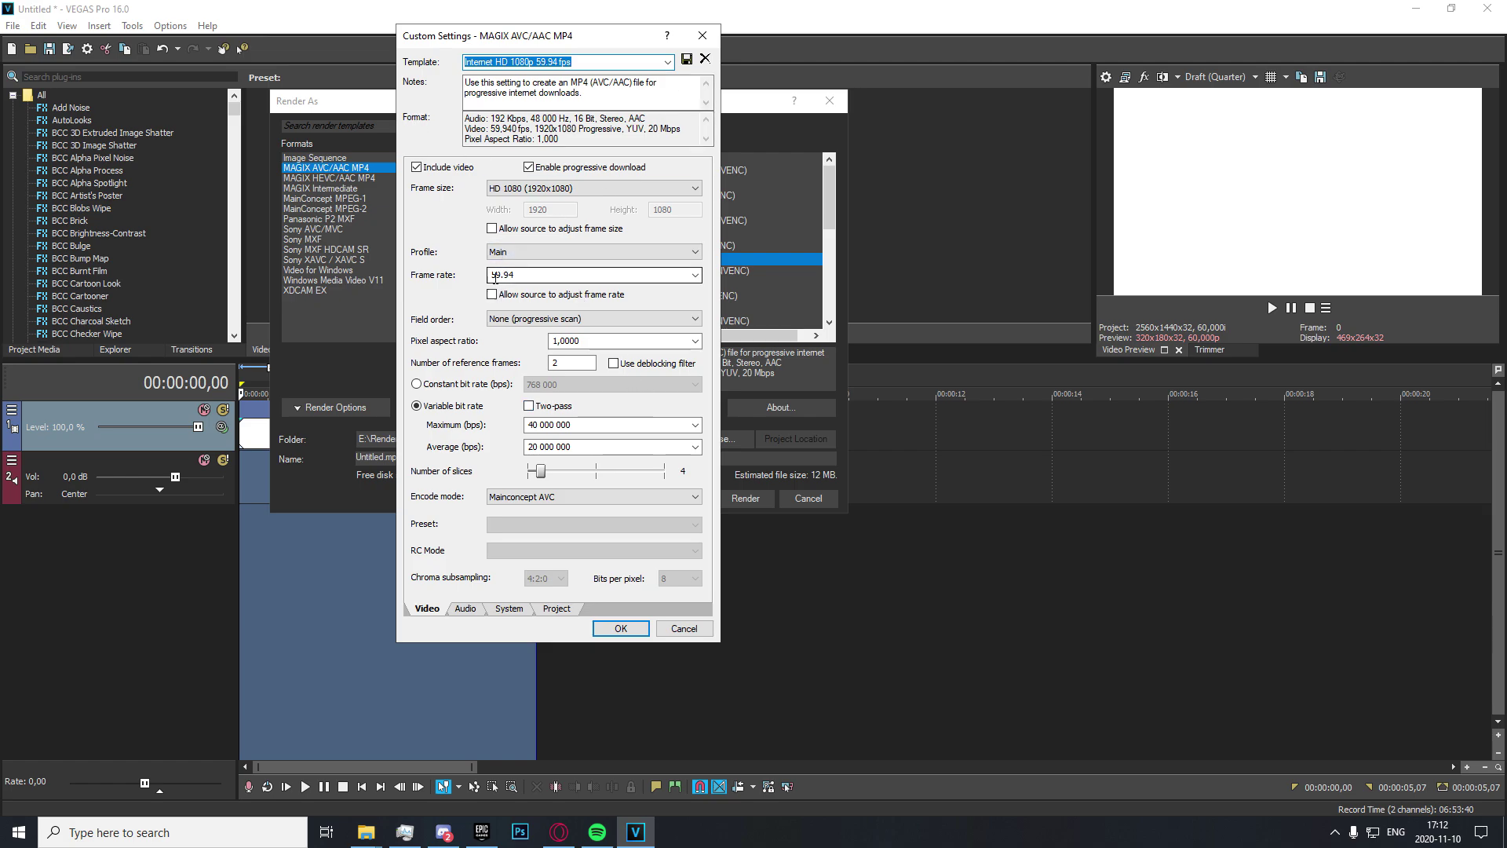
- Switch the render frame size to Custom with width 2560 and height 1440
click(511, 189)
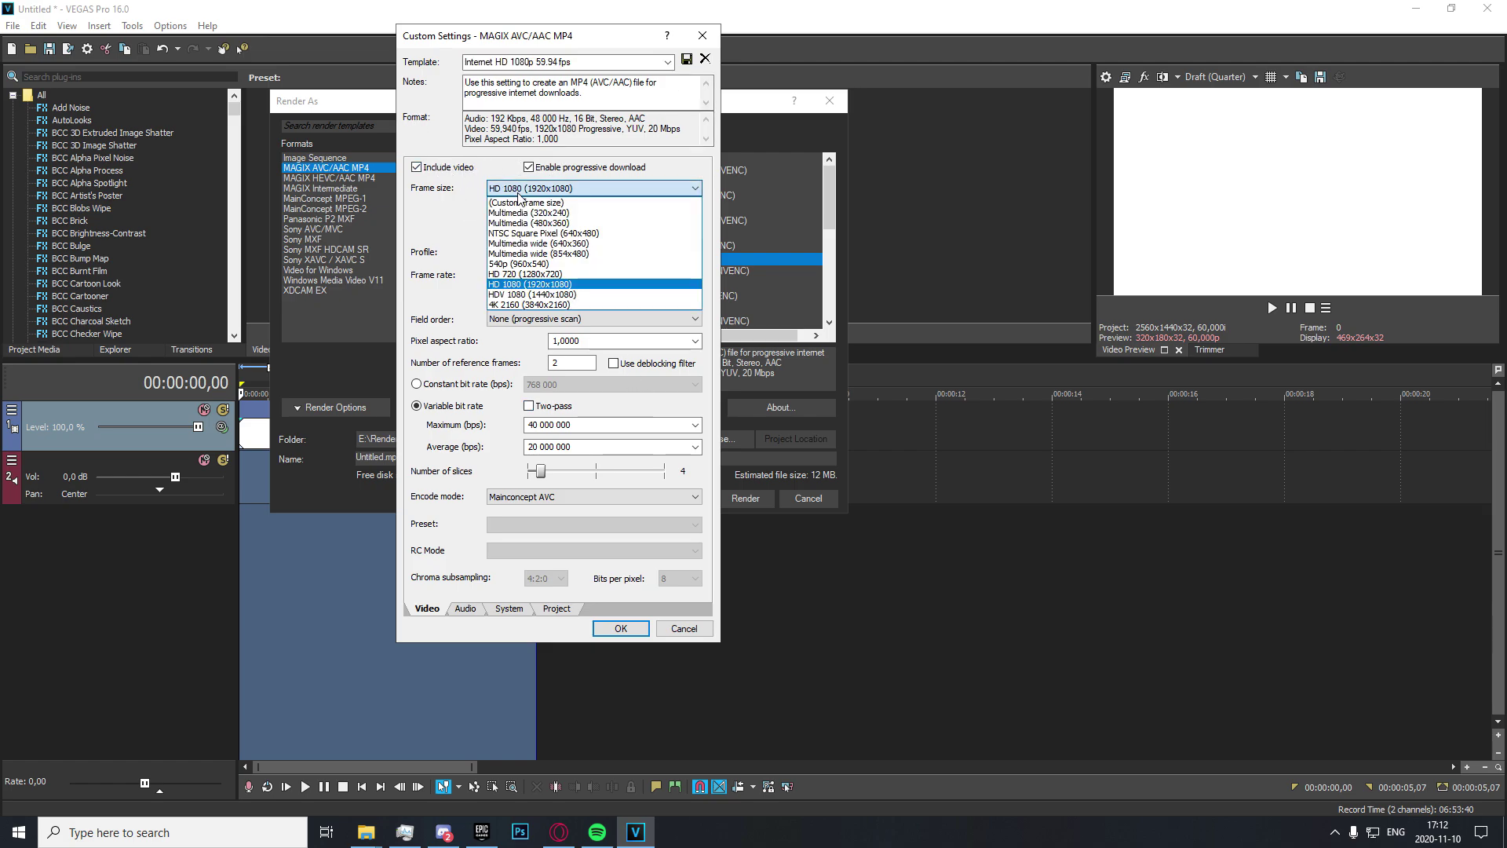
click(518, 204)
click(539, 190)
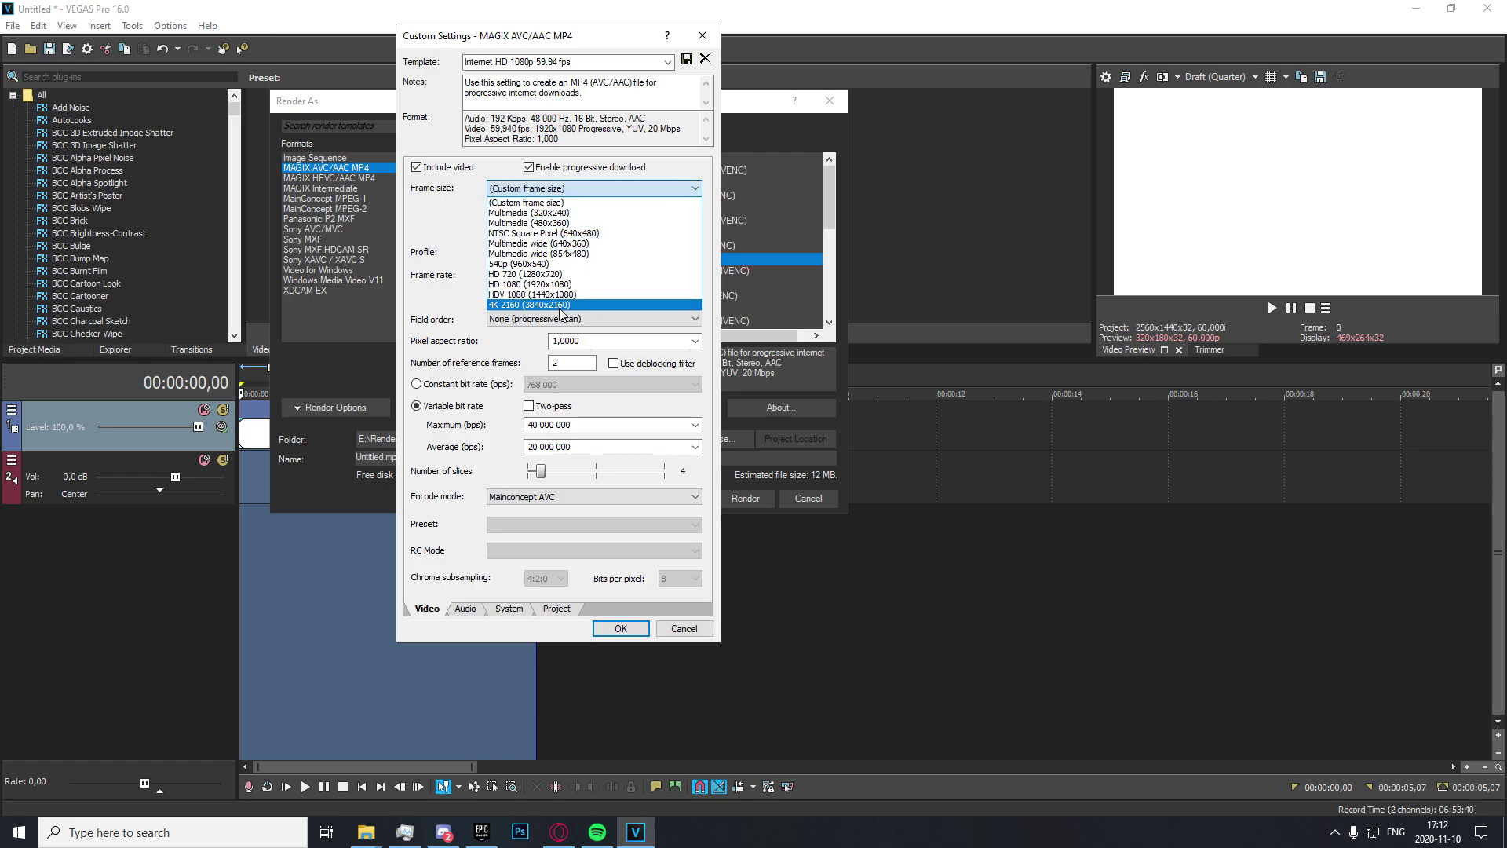
click(541, 203)
double_click(550, 210)
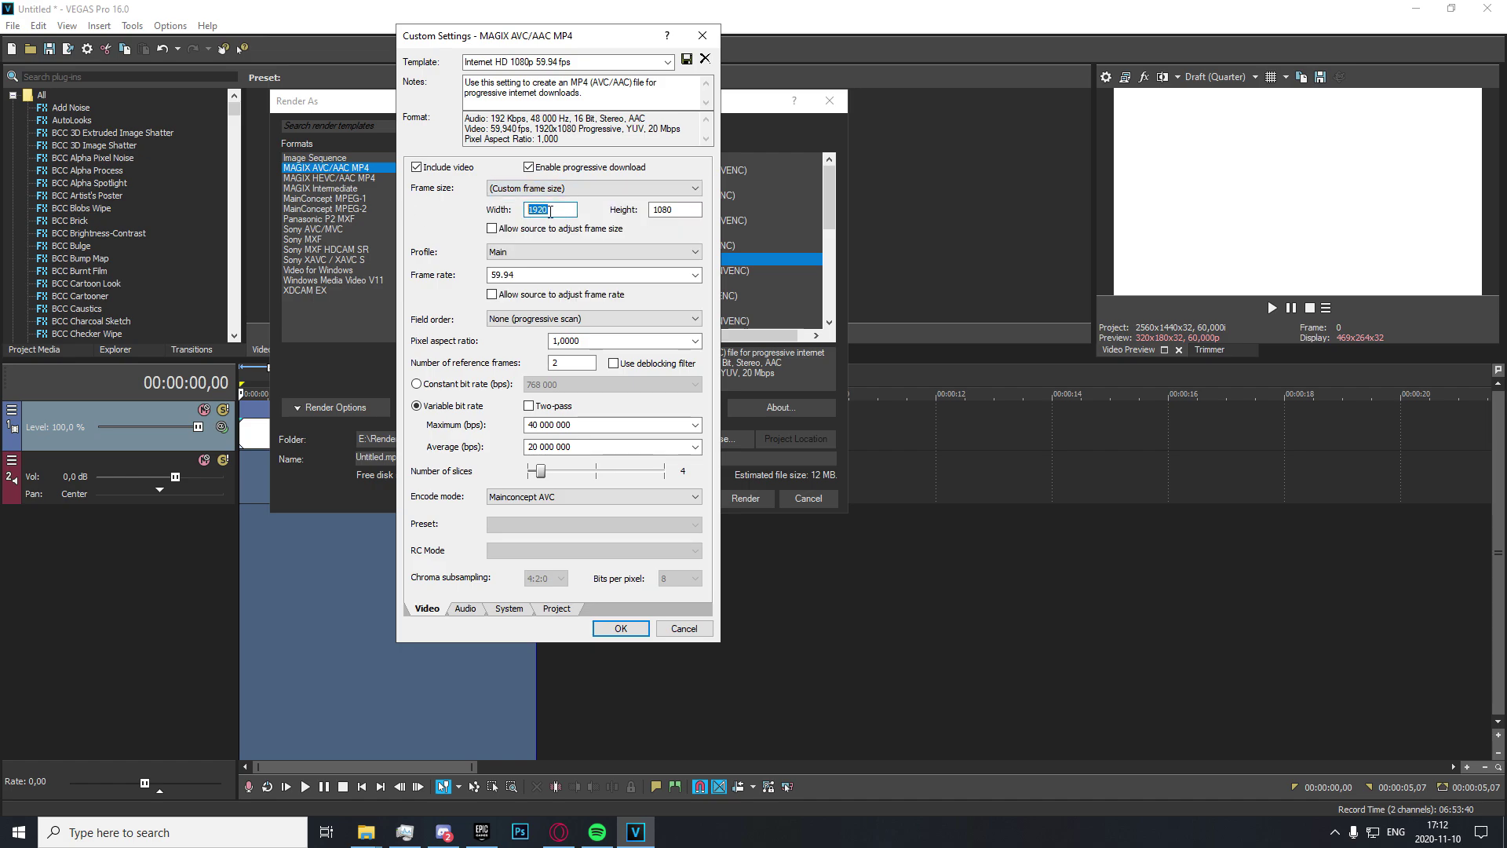
text(25601)
key(BackSpace)
key(Tab)
text(144)
- Keep the Main profile, set the frame rate to 60 and confirm the template
click(524, 252)
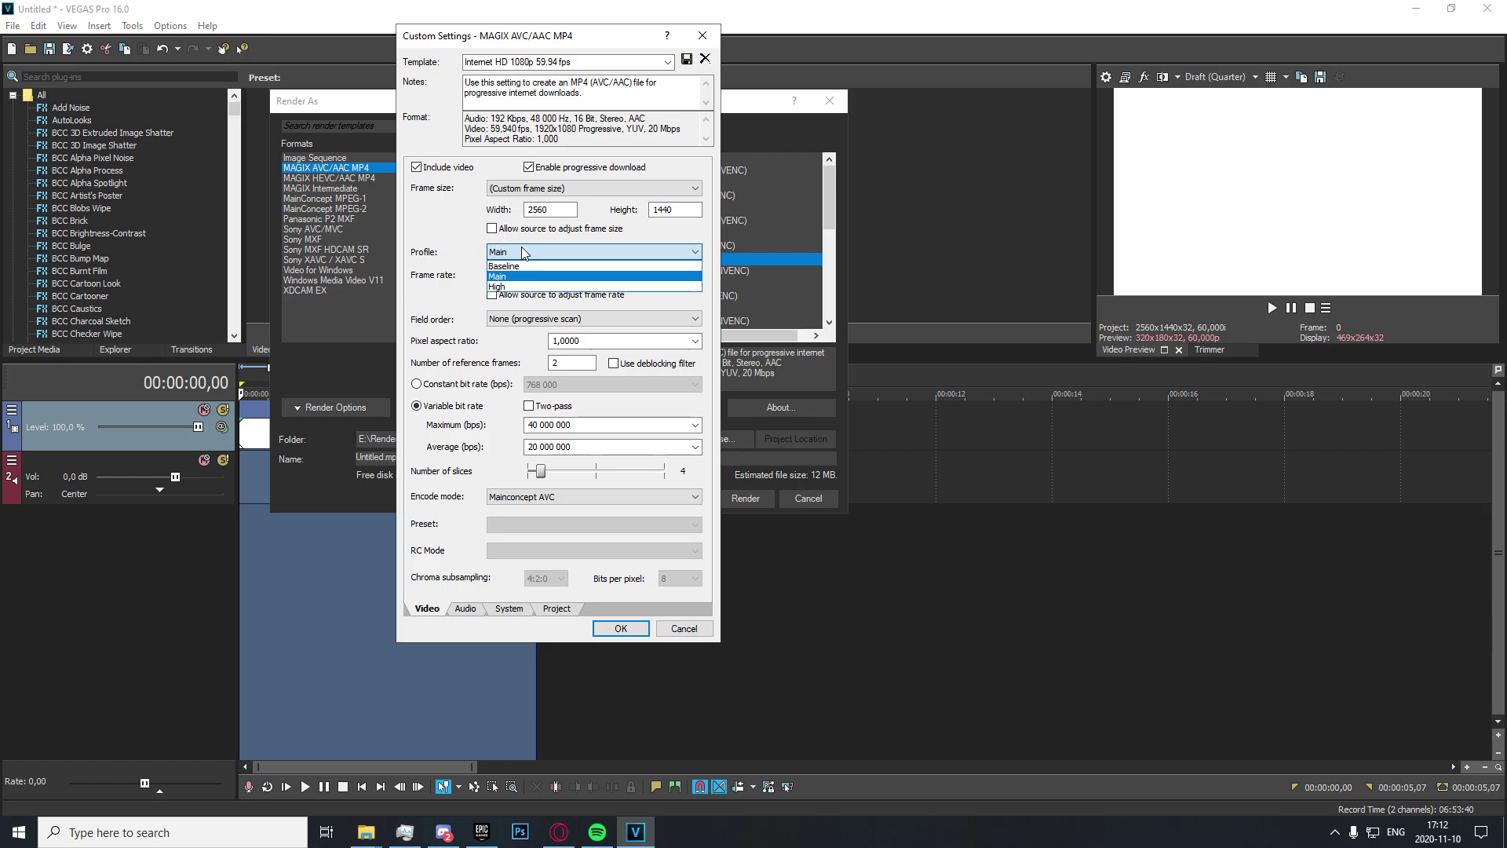
click(515, 278)
key(Tab)
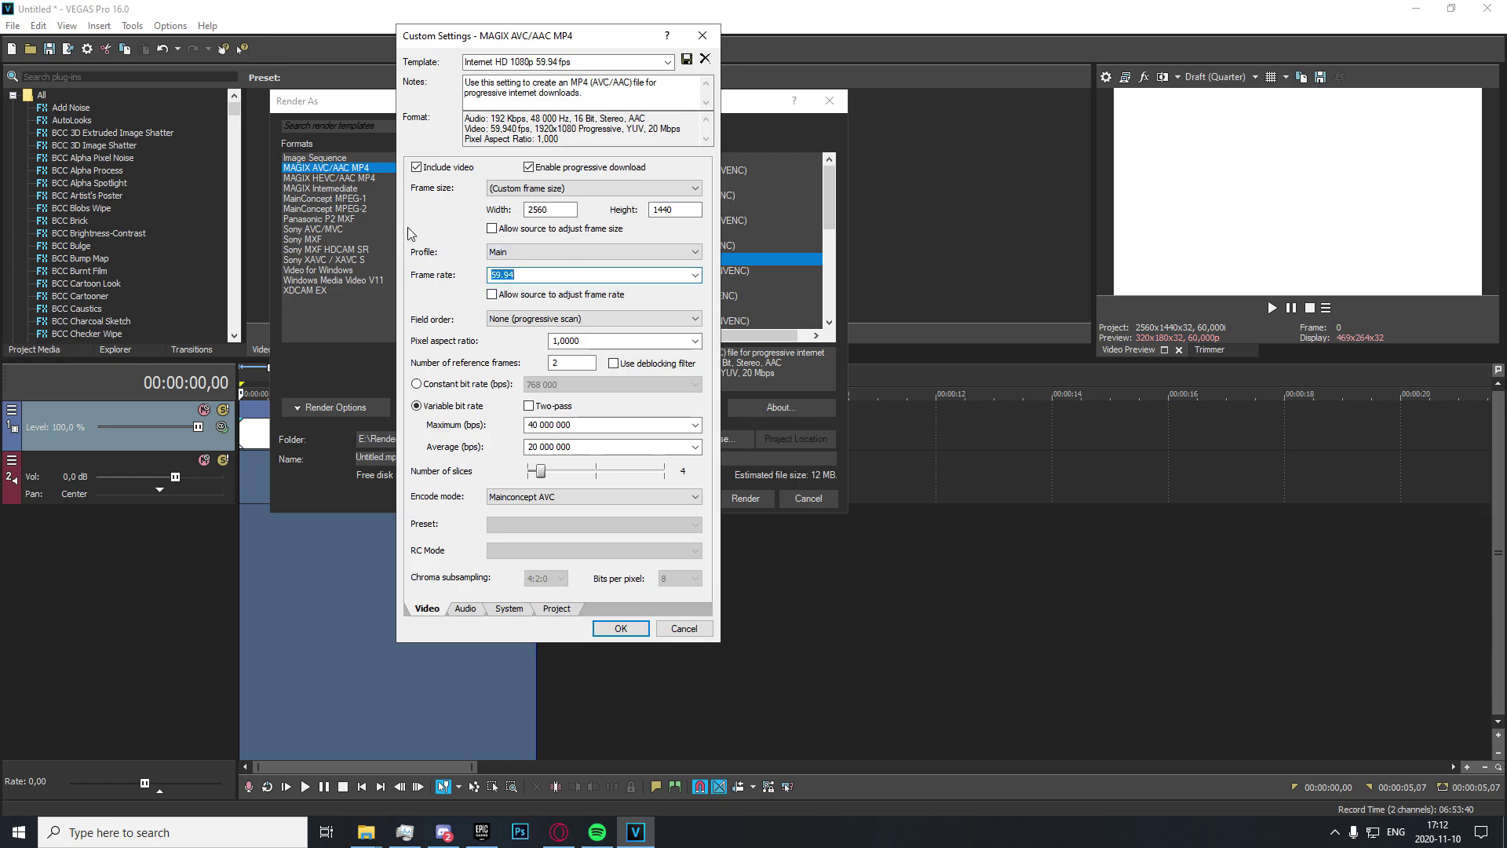
text(60)
key(Return)
- Reopen the custom settings and verify the pixel aspect ratio stays 1,0000
click(619, 407)
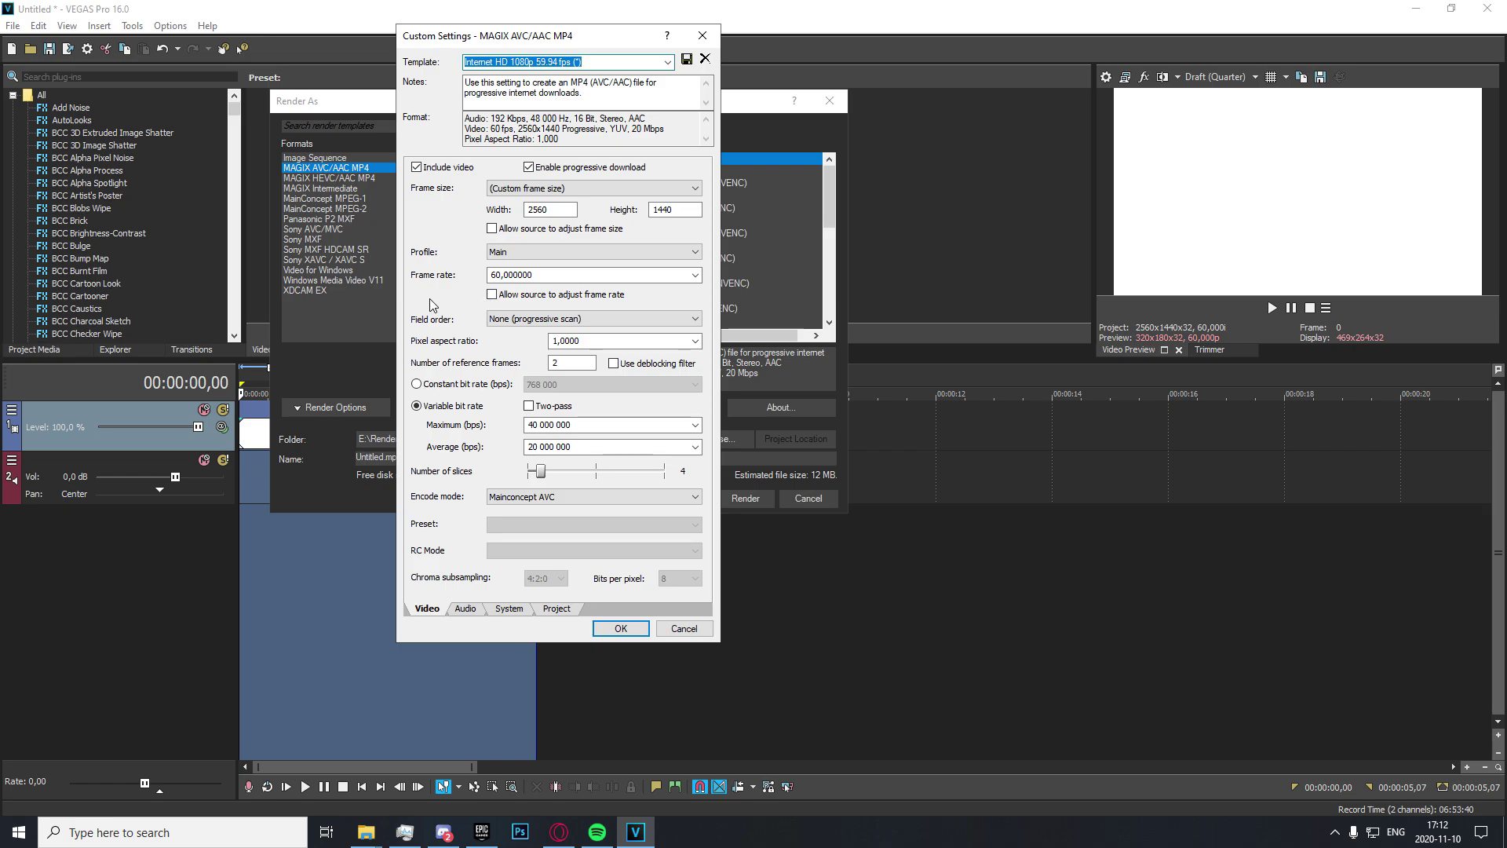
click(563, 322)
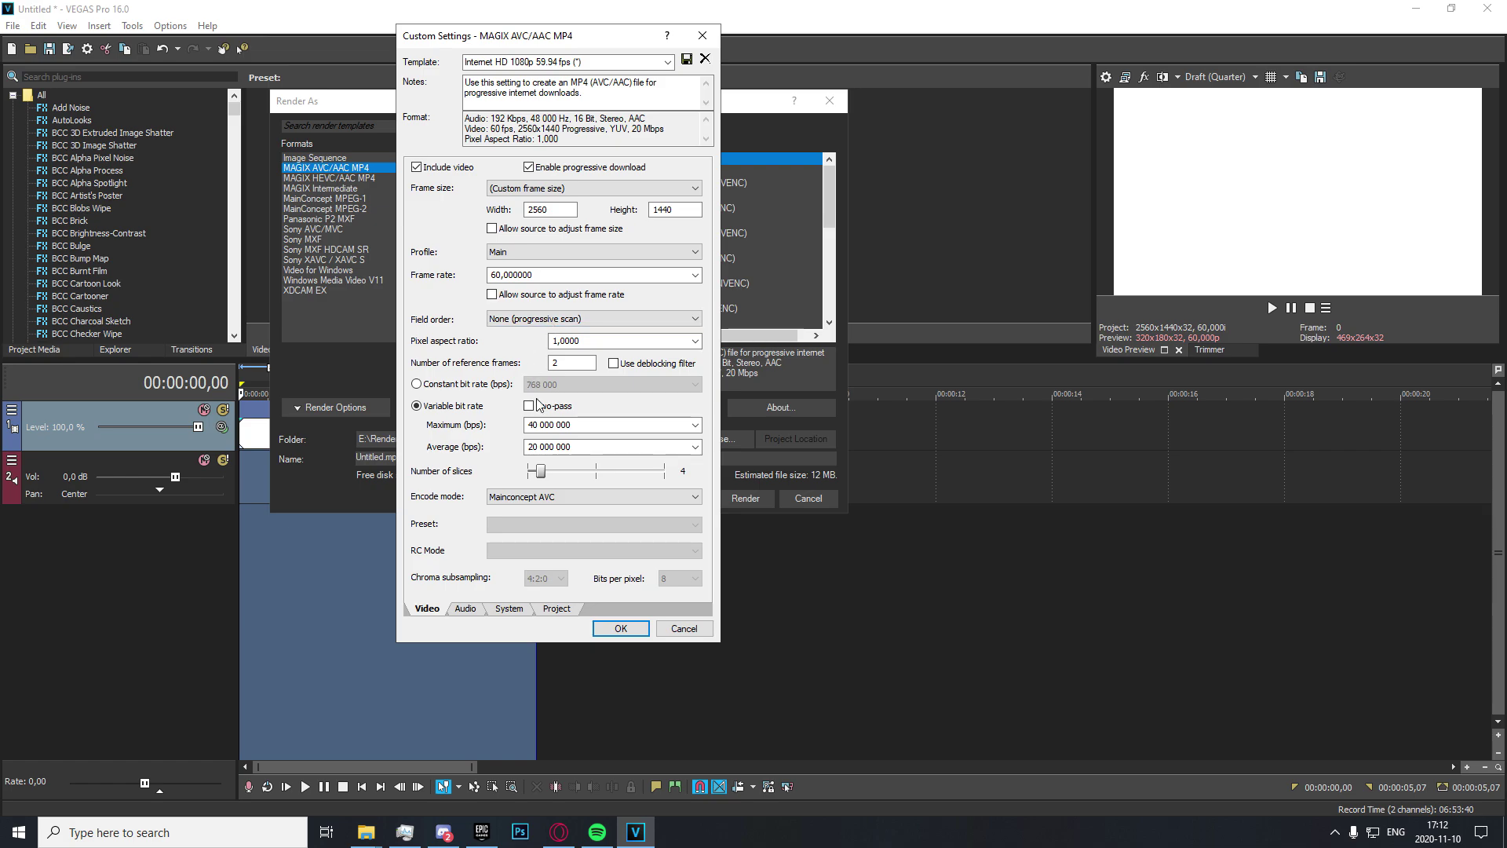
click(694, 341)
click(695, 346)
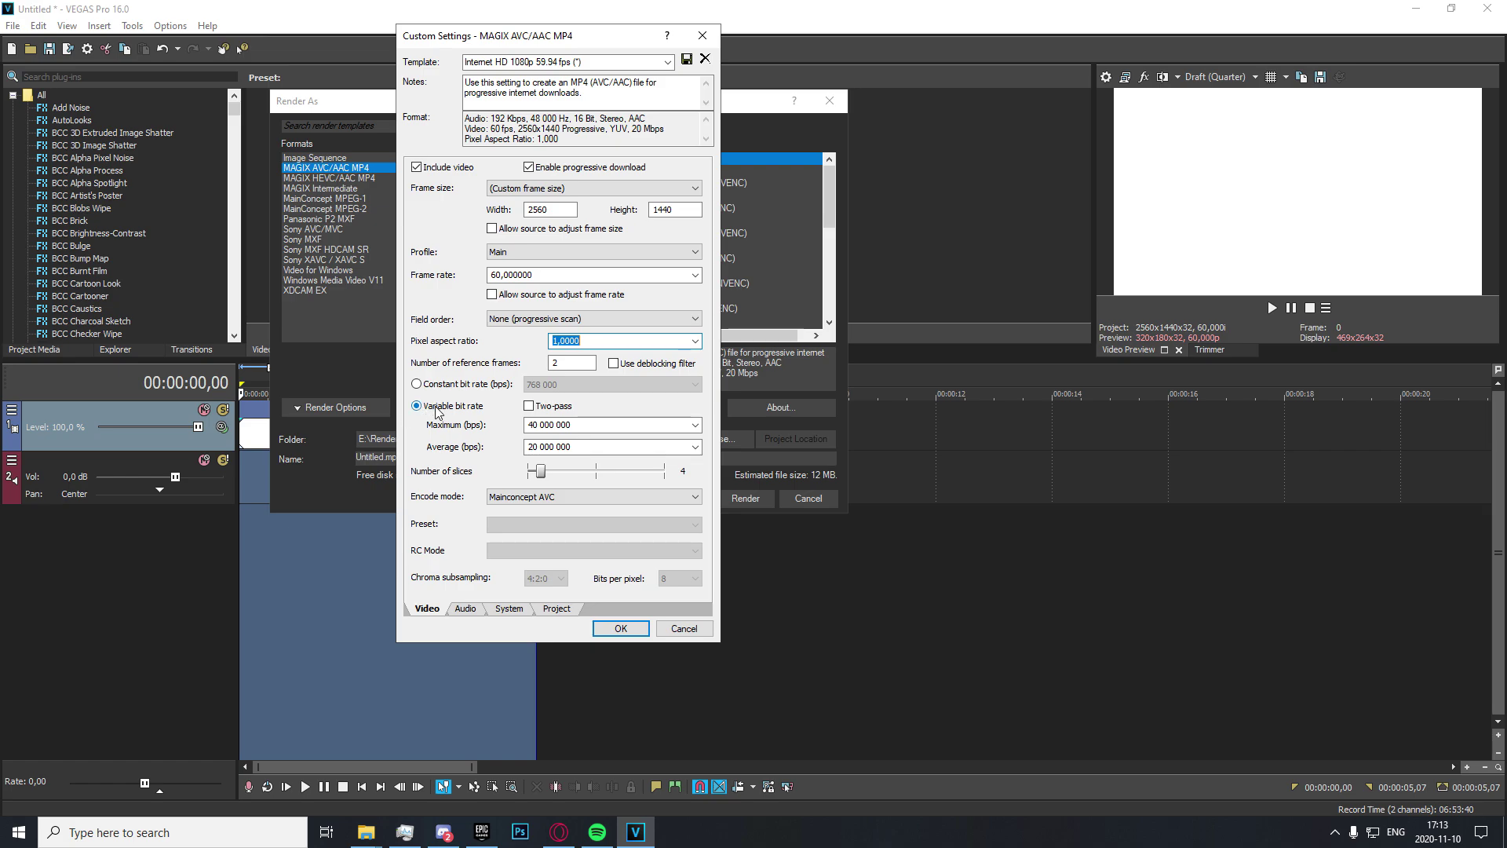
- Set maximum and average bitrates to 80 000 000 bps, leaving two-pass encoding off
click(696, 425)
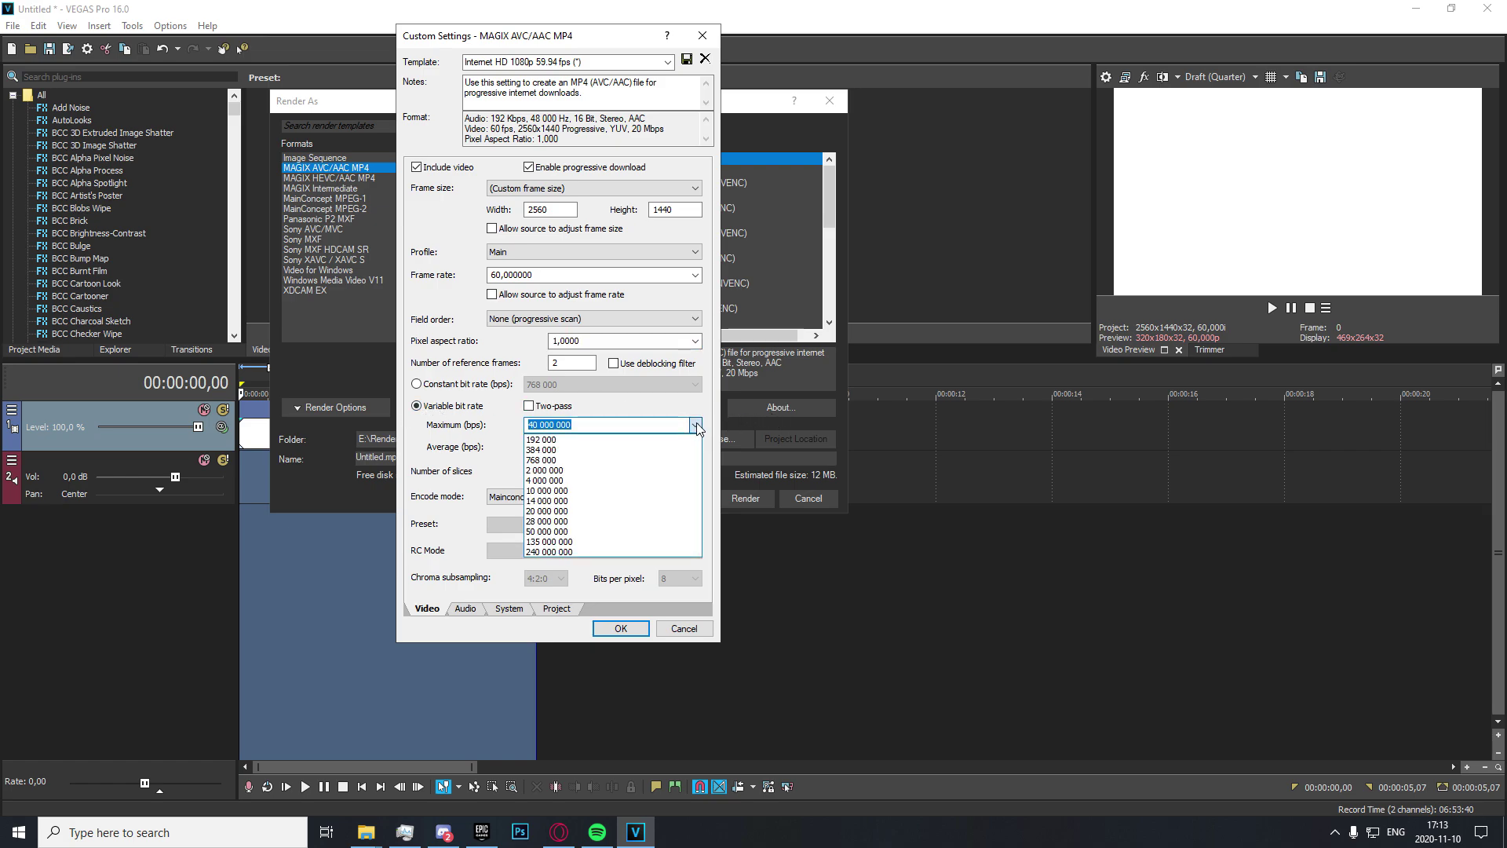
click(534, 424)
click(534, 425)
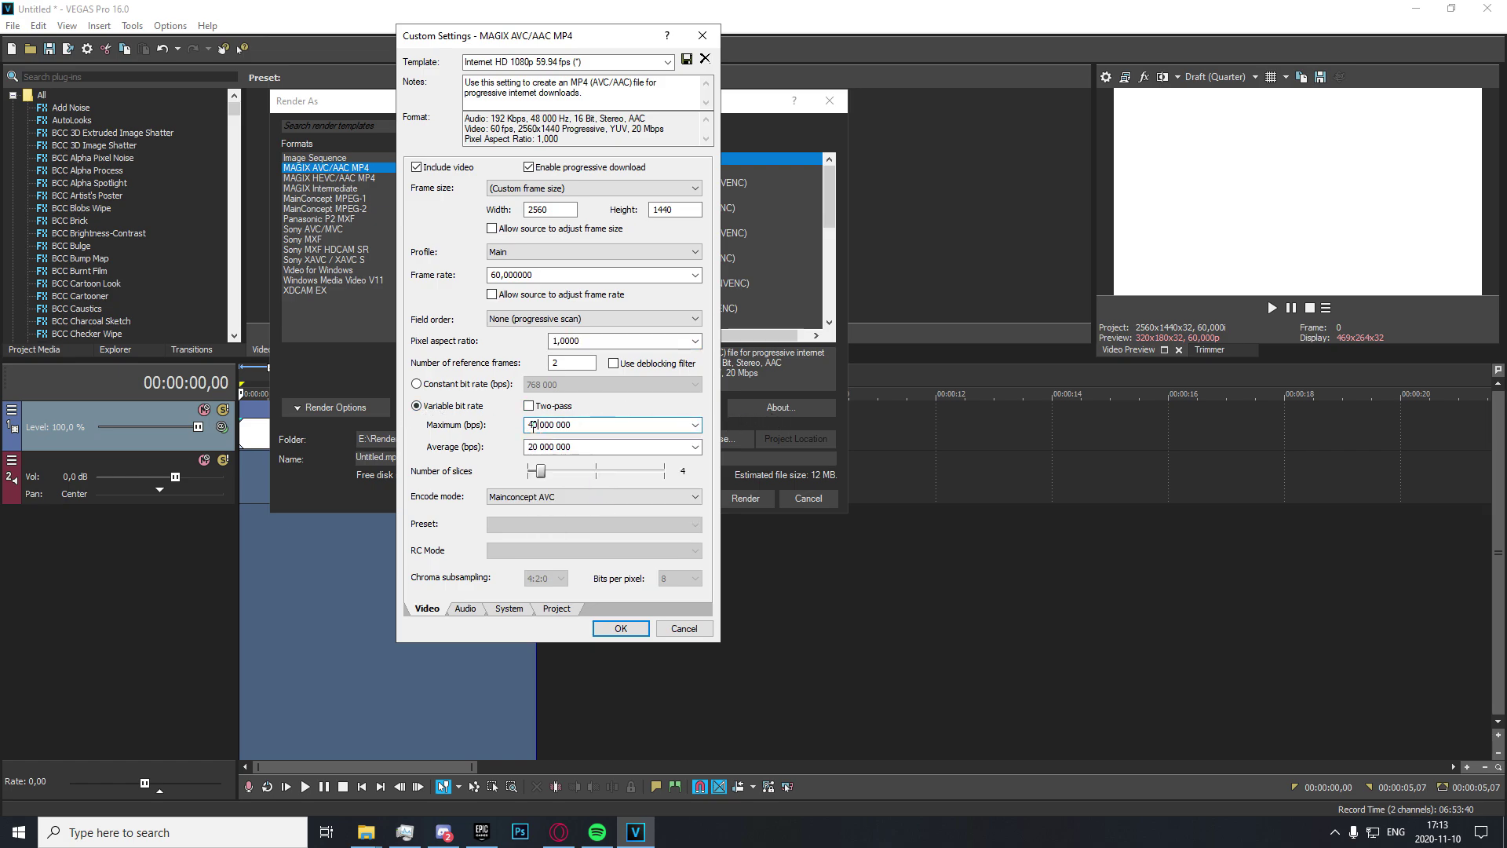
key(BackSpace)
text(8)
key(Tab)
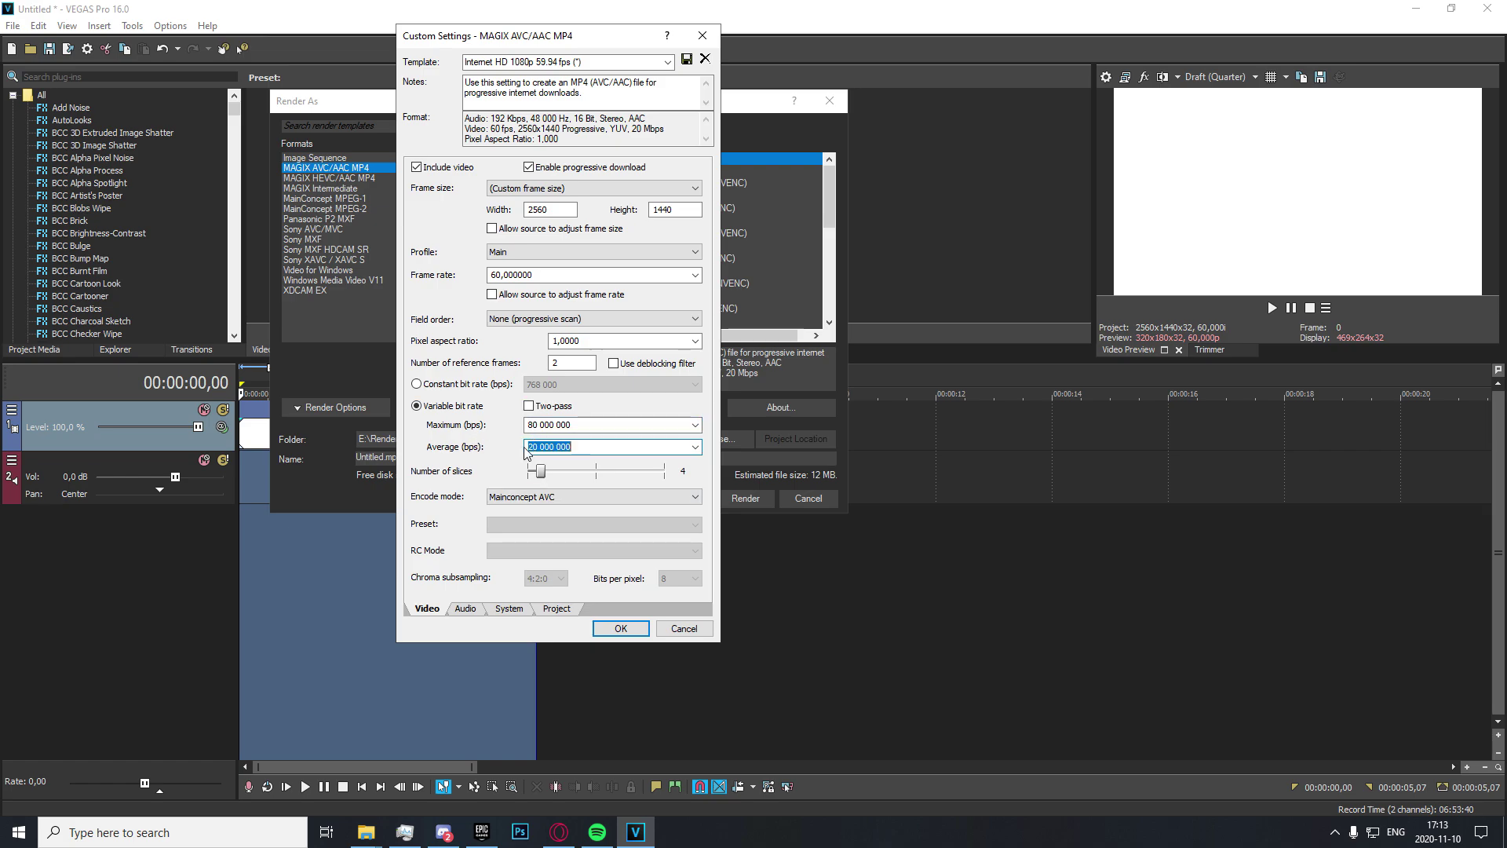
click(526, 449)
key(Delete)
text(8)
click(641, 413)
click(613, 410)
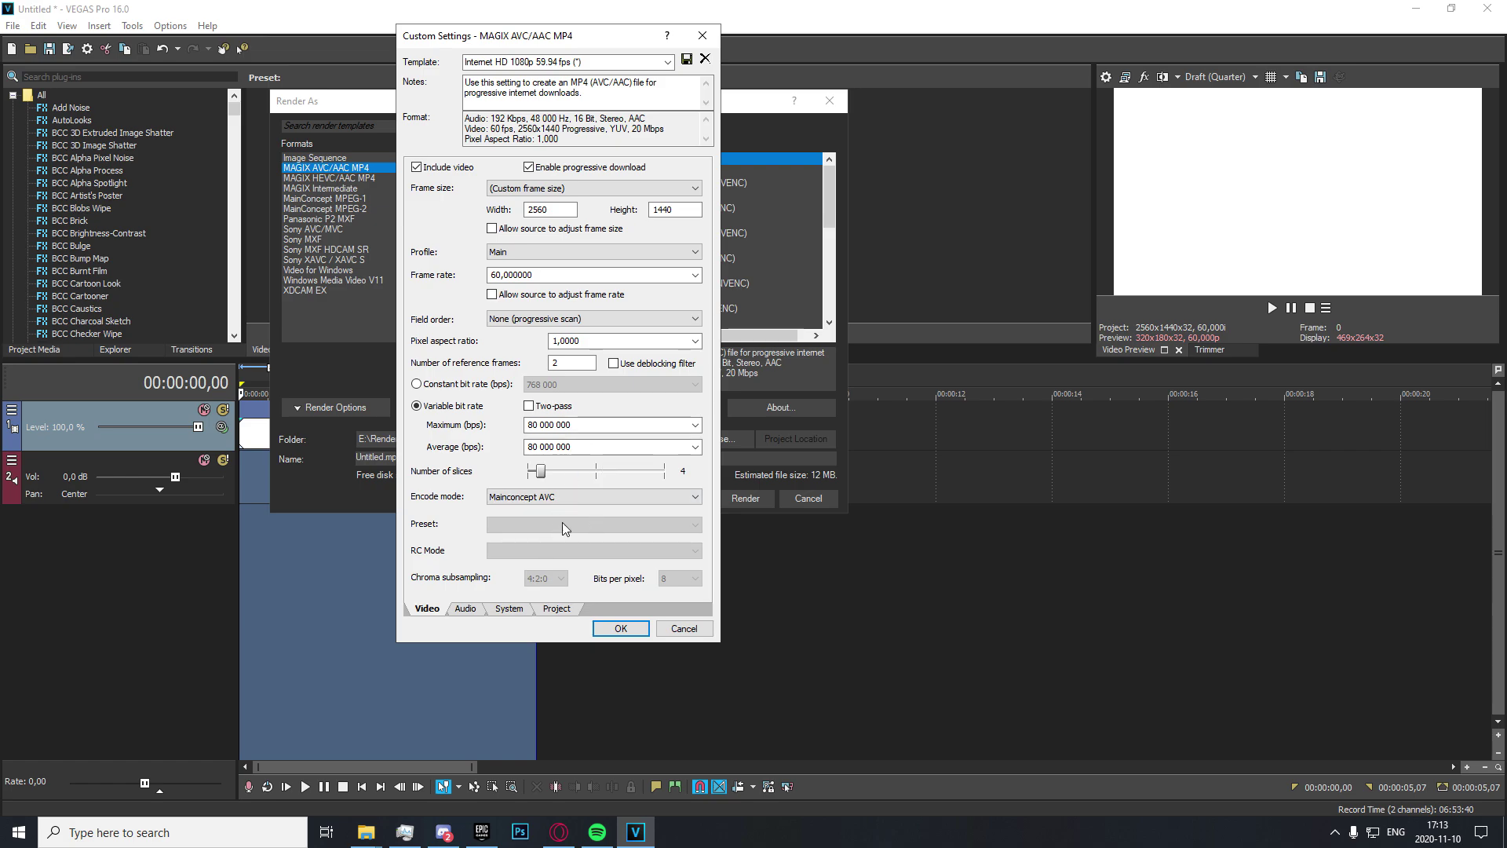
- Try NV Encoder as the encode mode with the Default preset and VBR rate control
click(649, 498)
click(648, 498)
click(634, 502)
click(622, 521)
key(alt+Down)
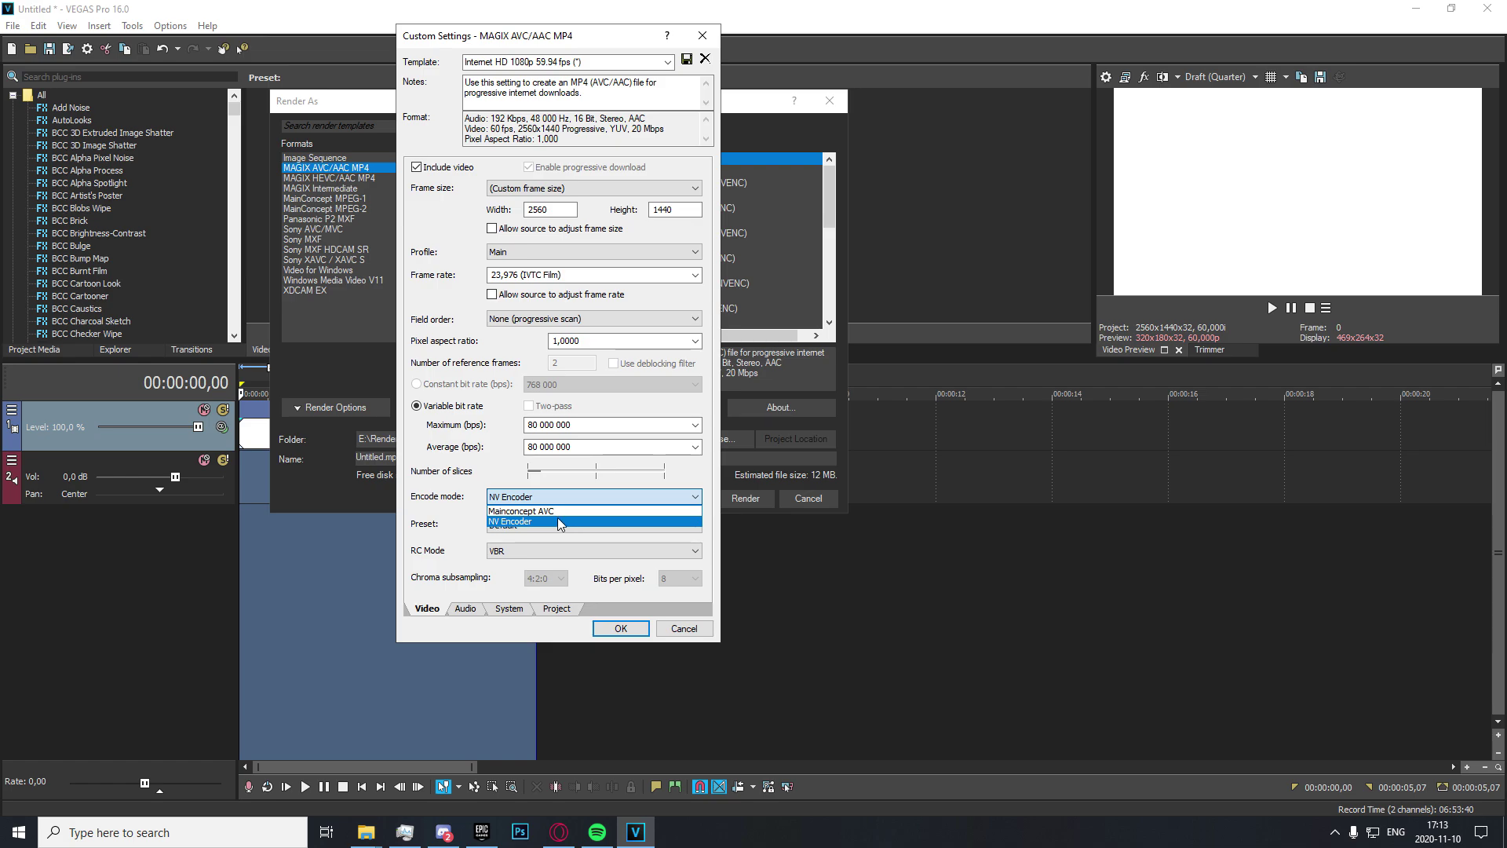
click(558, 516)
click(557, 524)
click(549, 534)
click(524, 526)
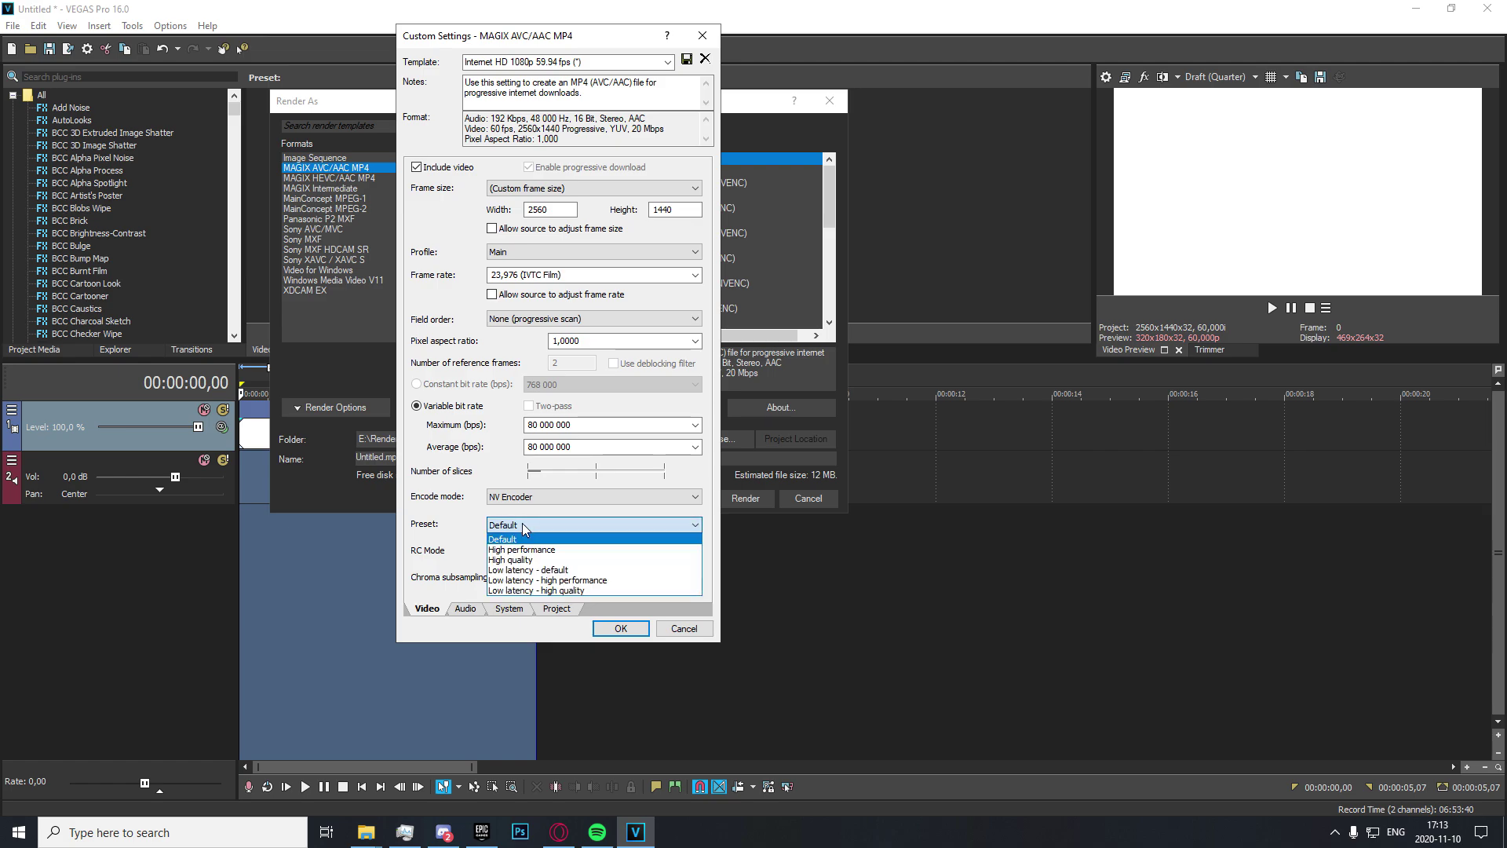
click(522, 538)
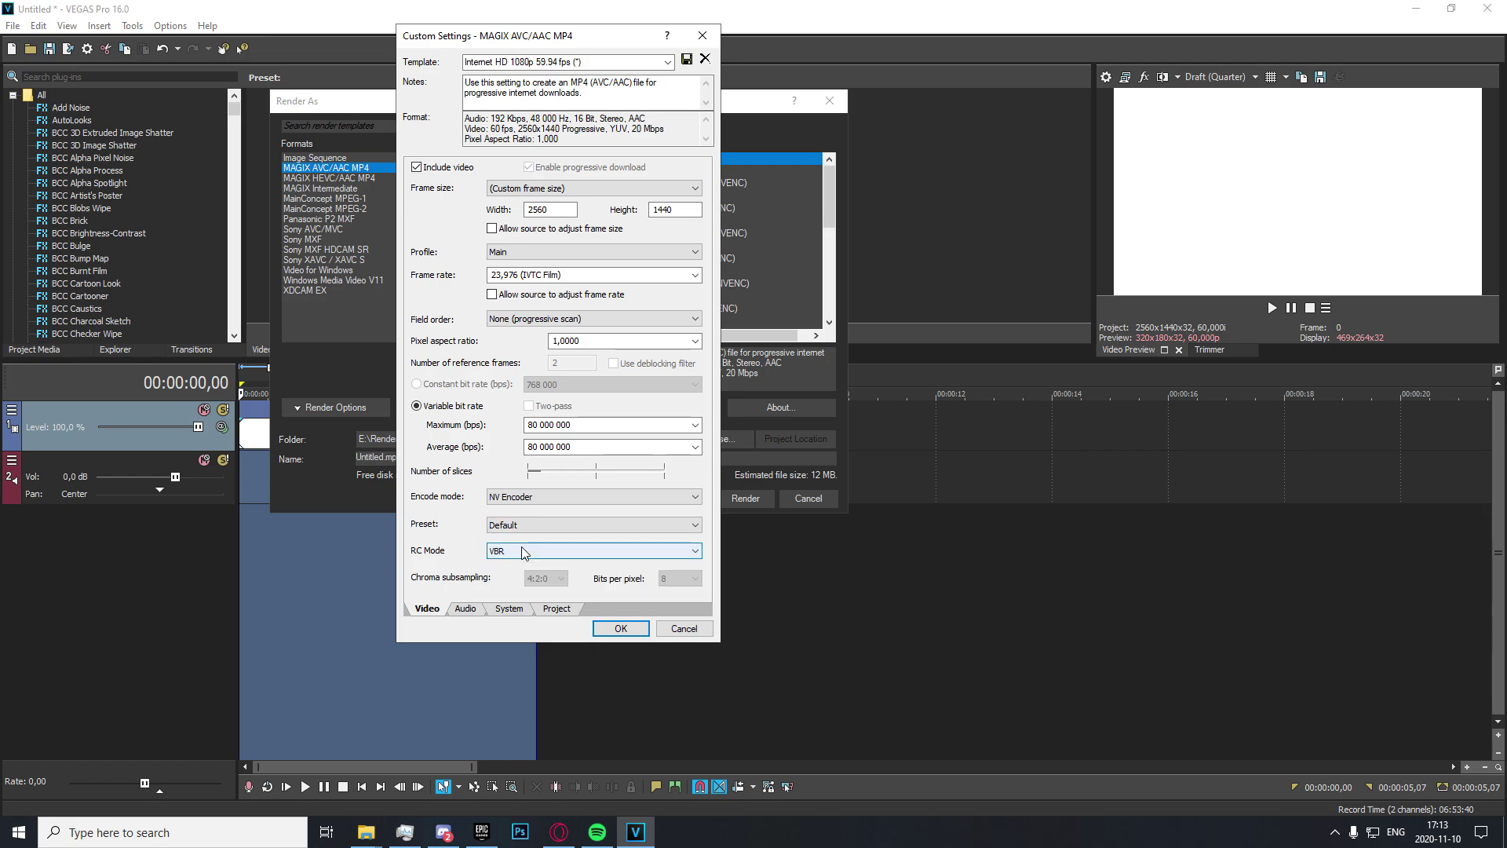
click(521, 549)
click(522, 549)
- Switch back to Mainconcept AVC, re-enter a 60 fps frame rate and confirm
click(526, 496)
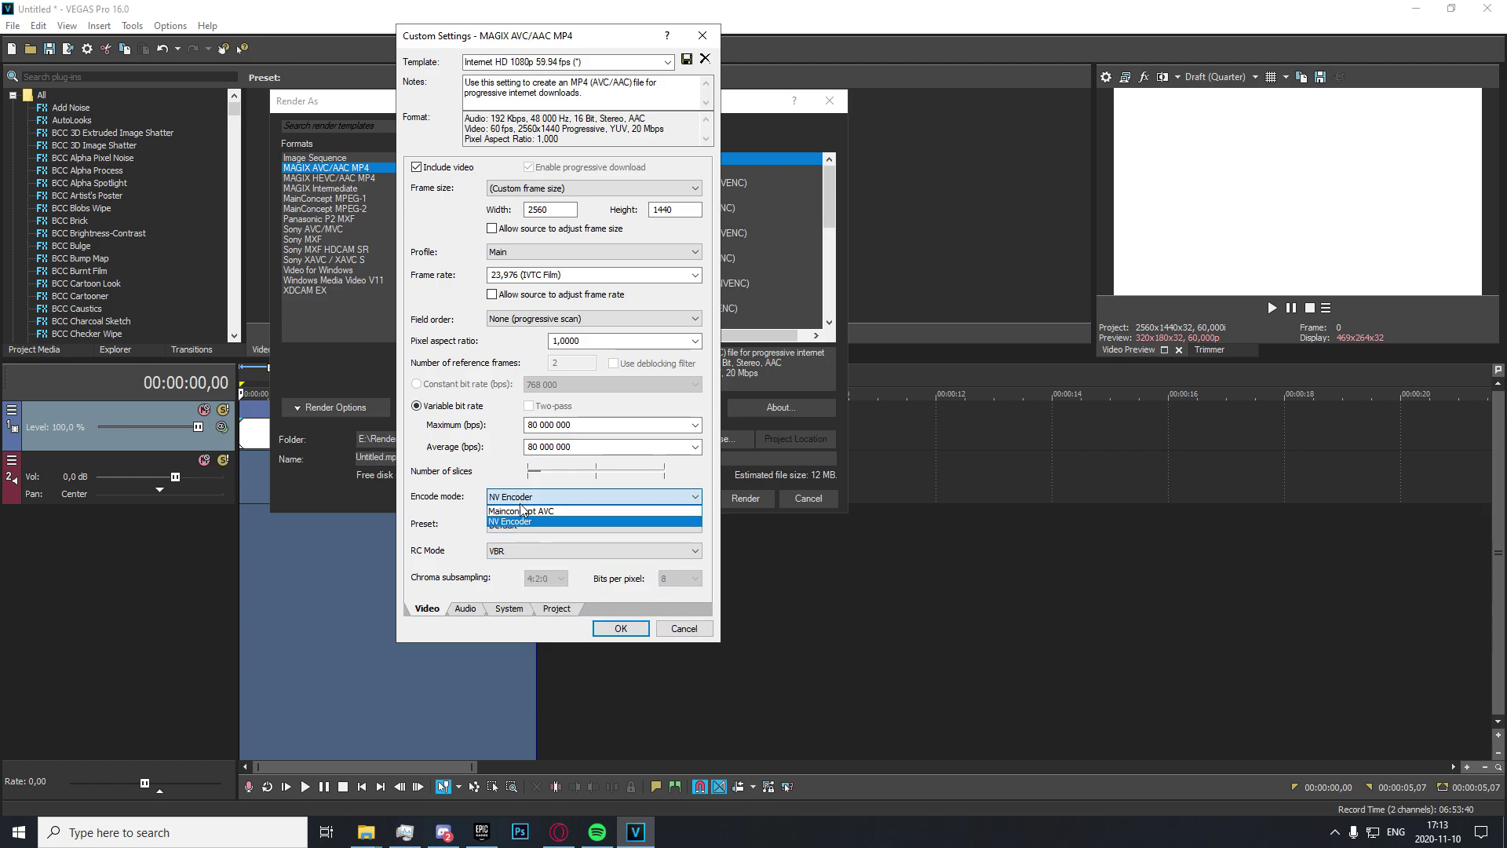
click(526, 520)
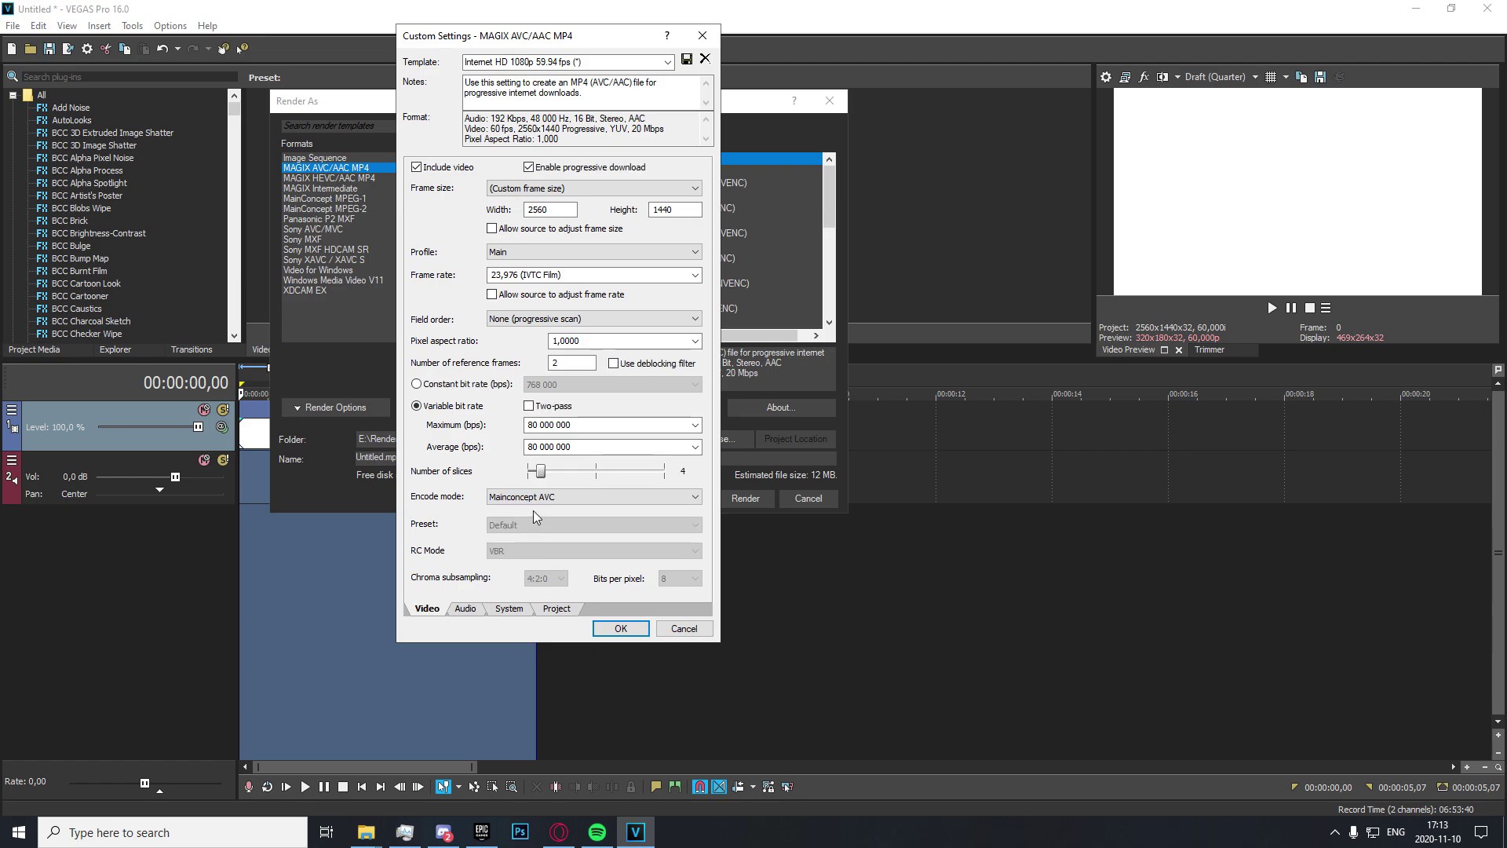
click(618, 275)
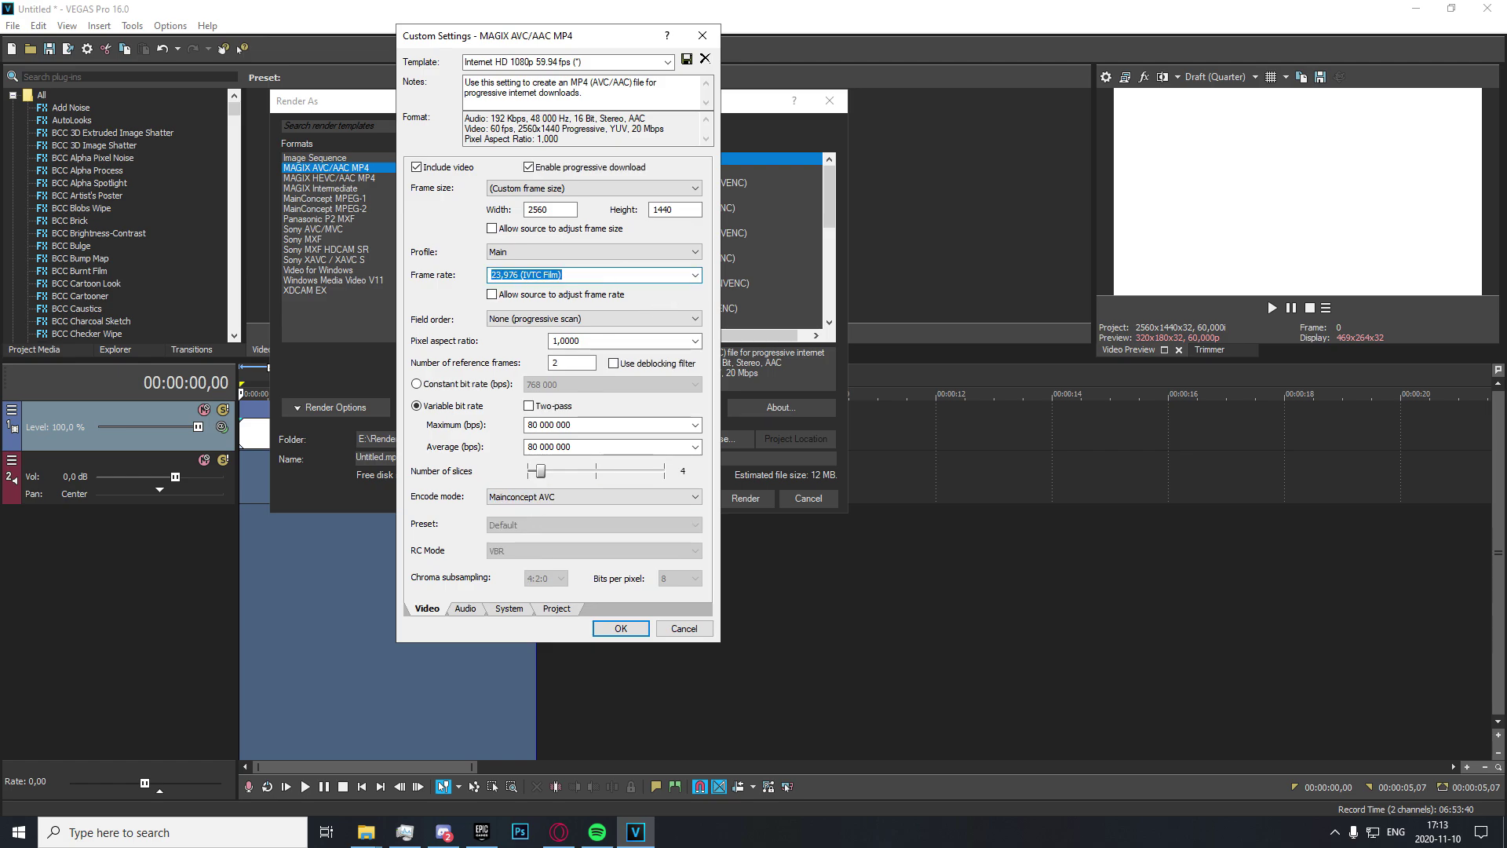
text(60)
key(Return)
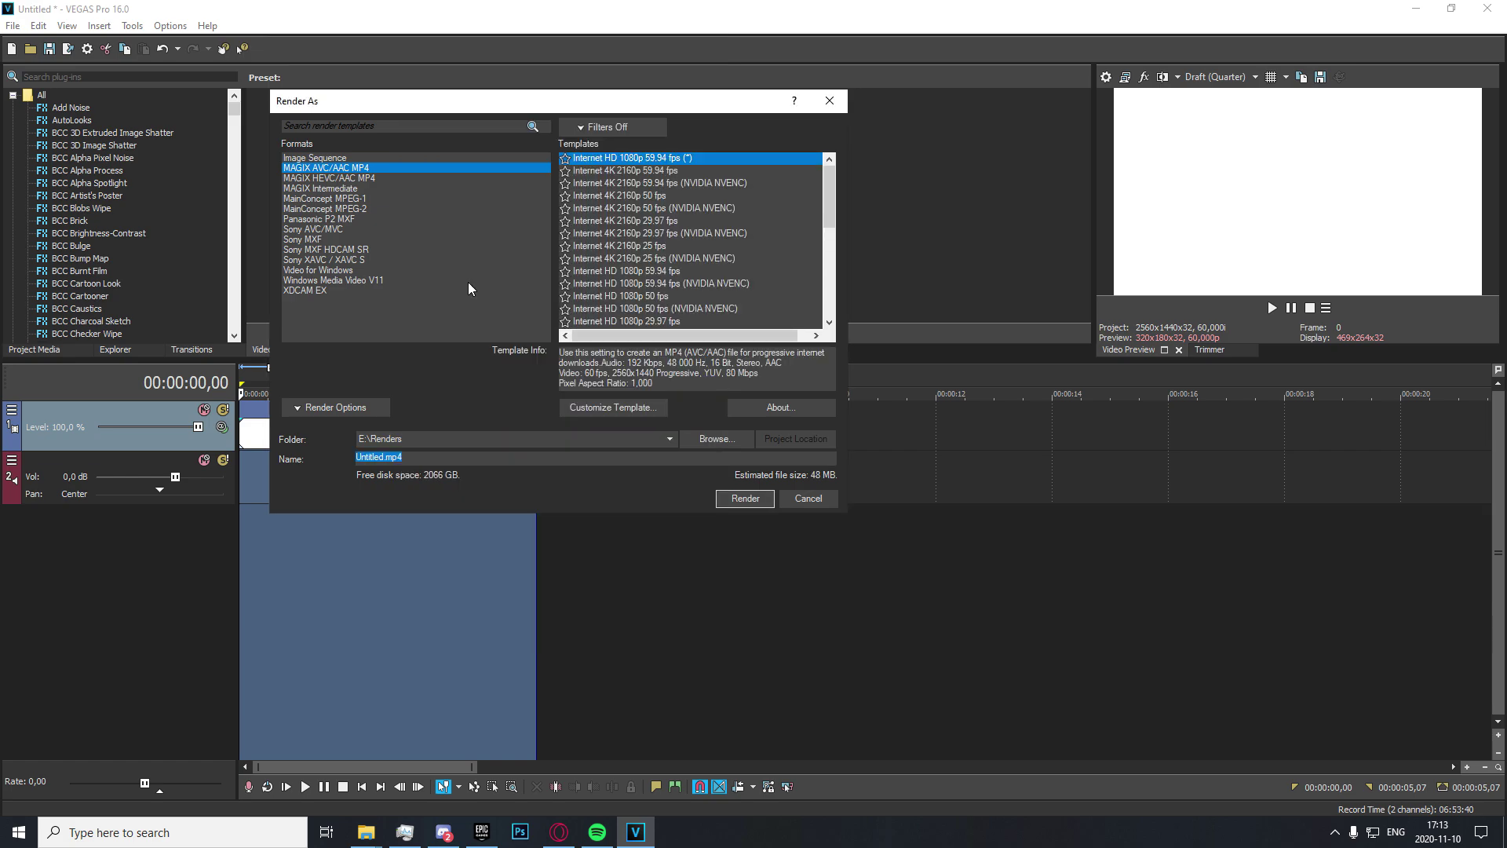
- In the template's custom settings, keep audio at 48 000 Hz and 192 000 bps, and confirm MP4 file format
click(602, 407)
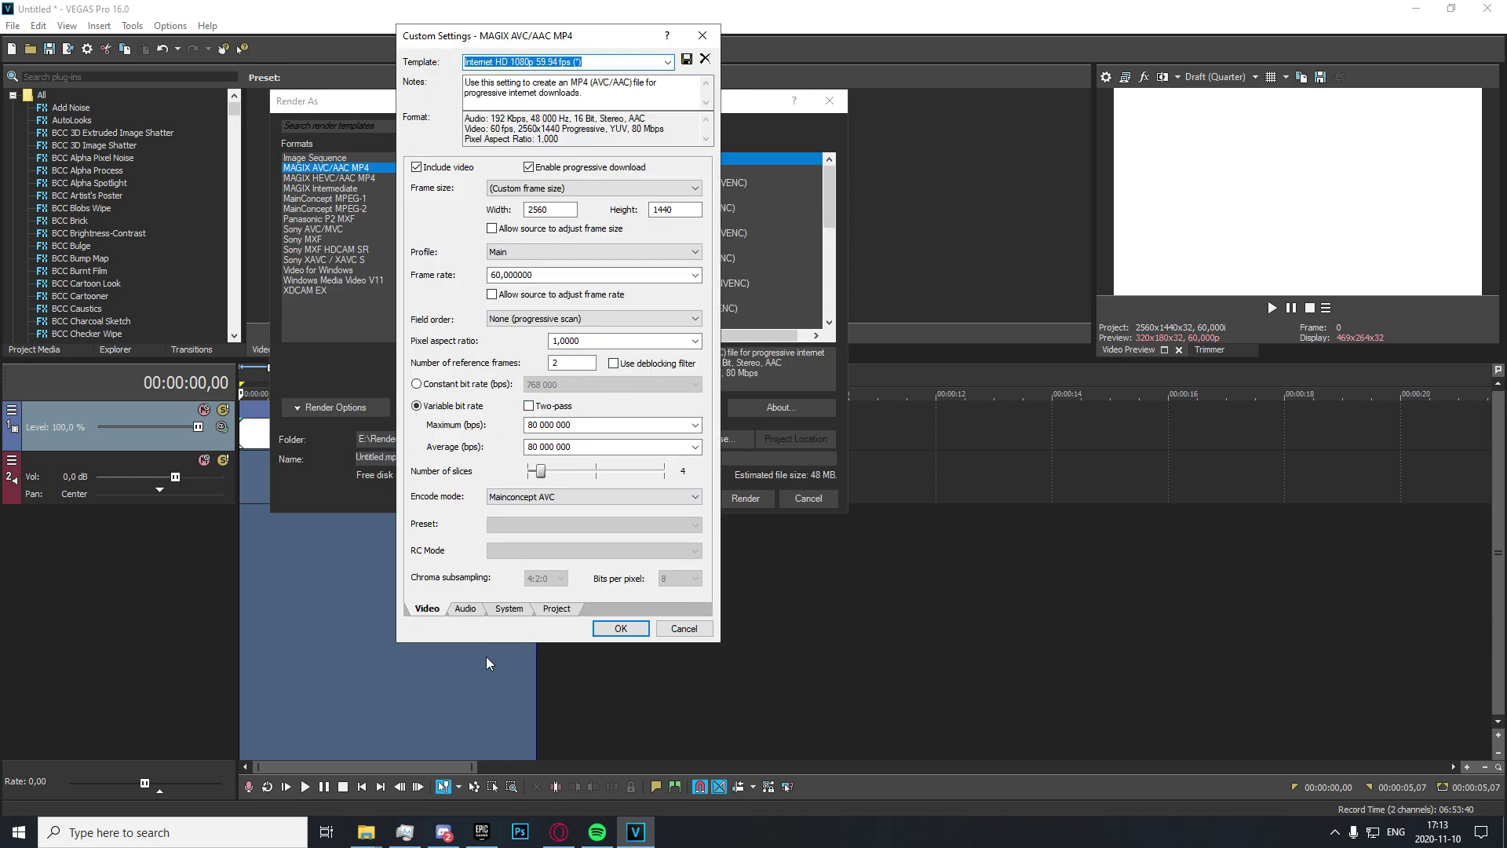
click(465, 609)
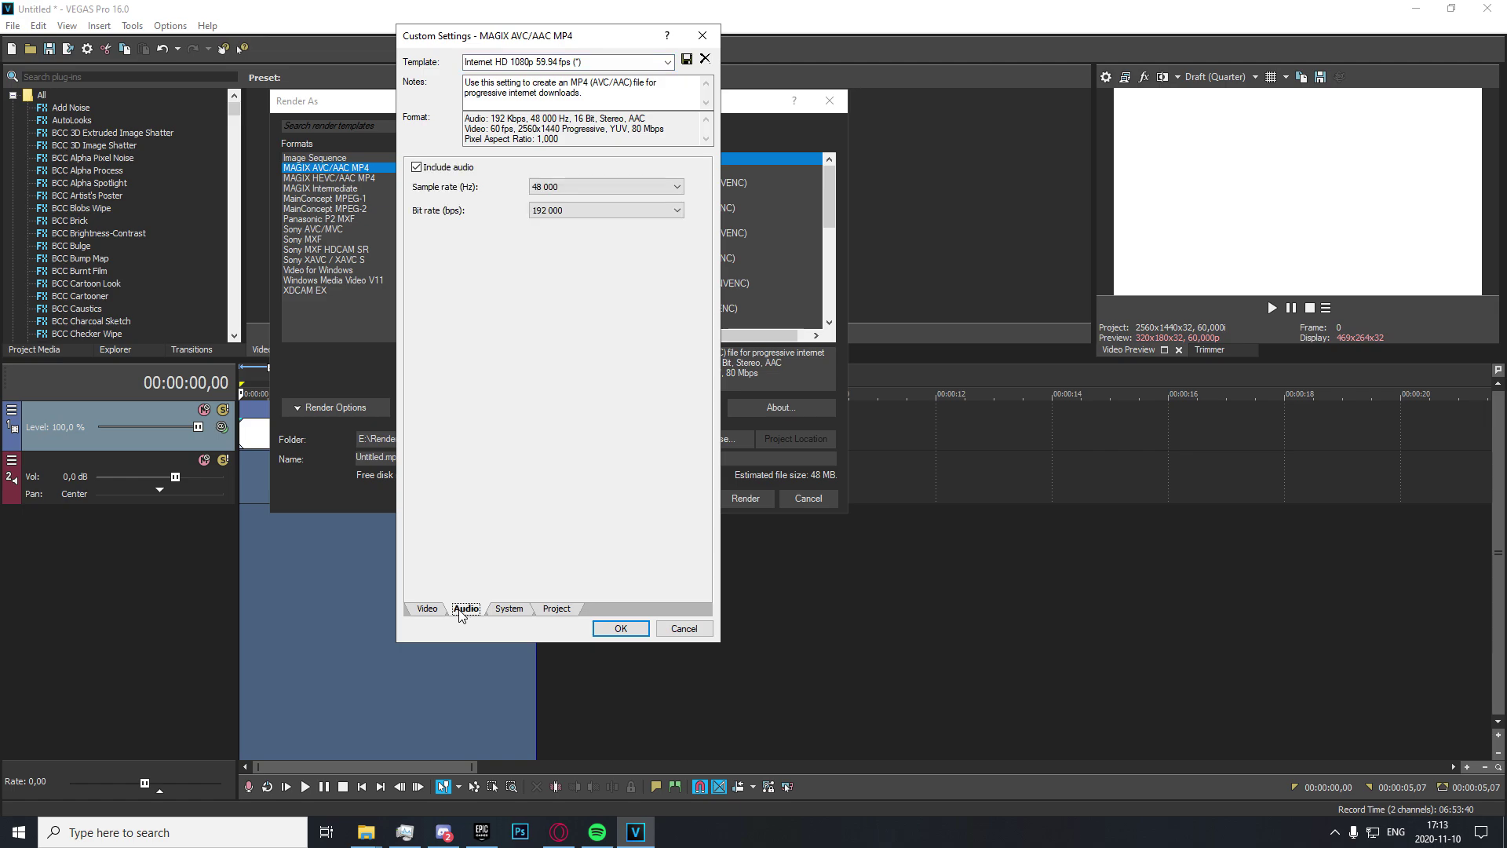
click(572, 188)
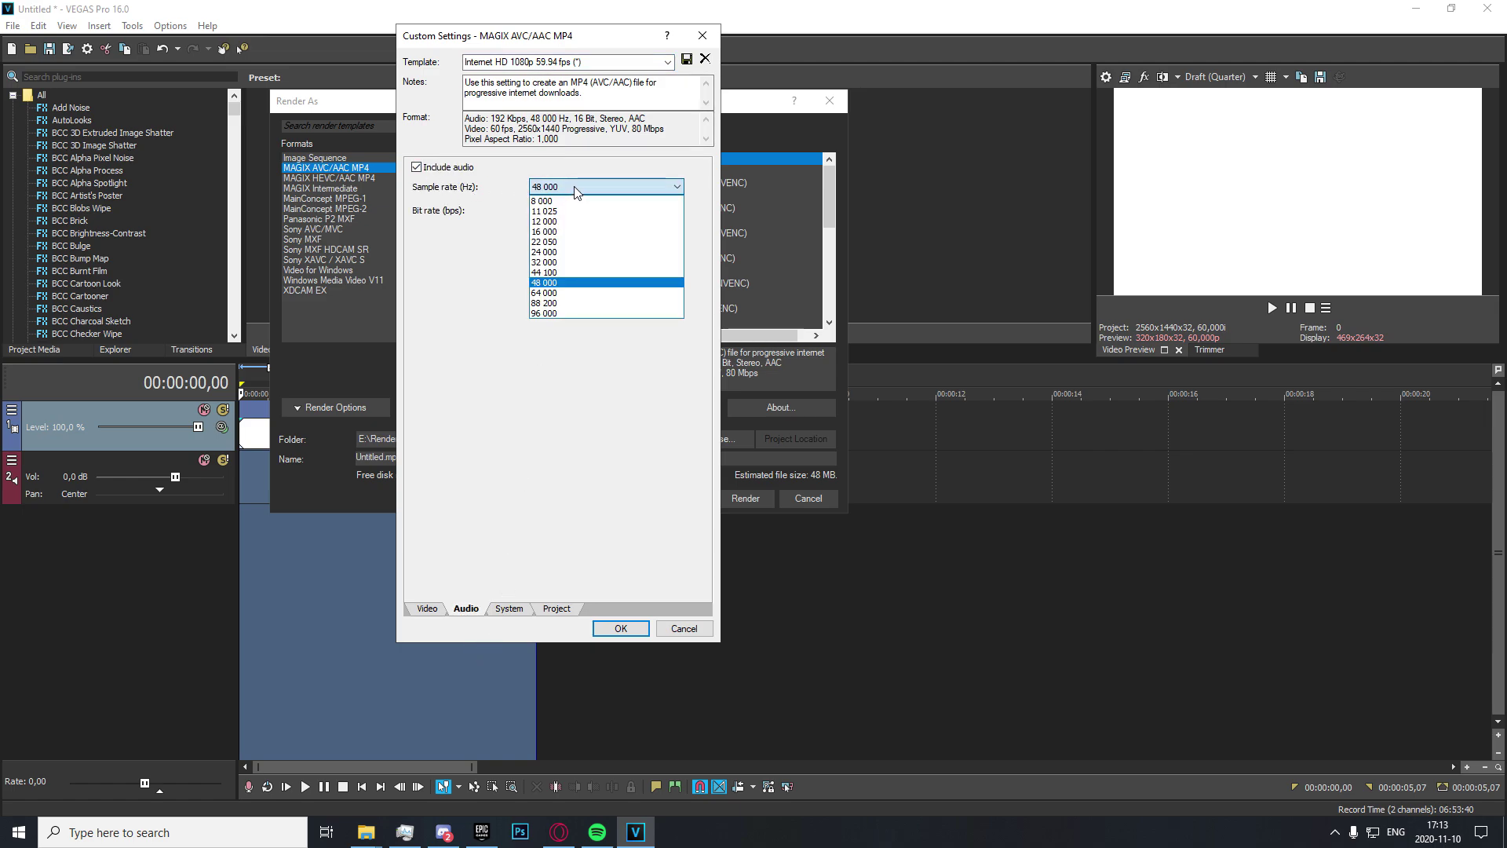
click(573, 192)
click(570, 212)
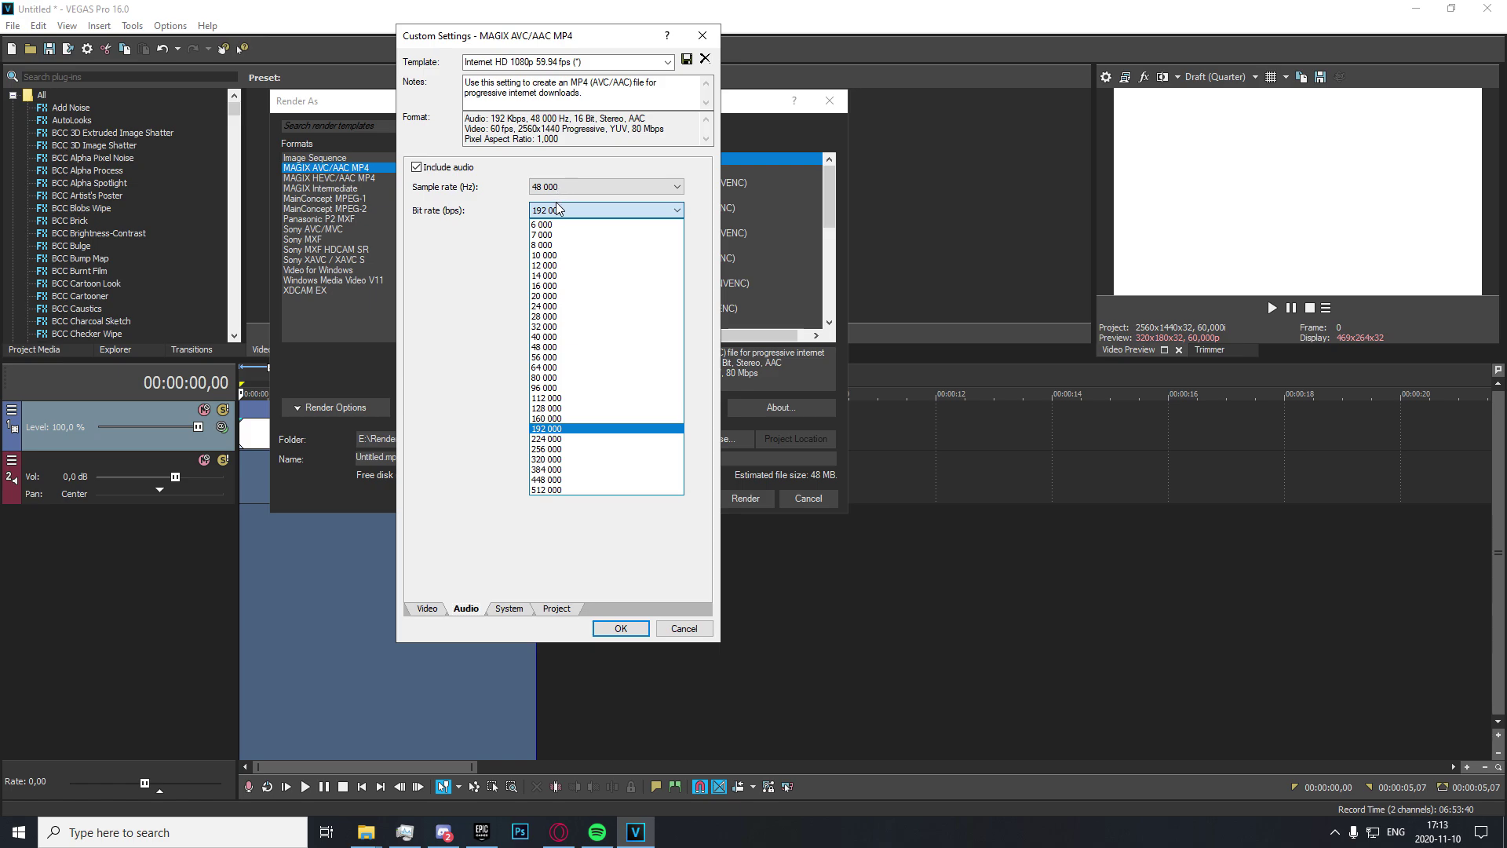
click(561, 210)
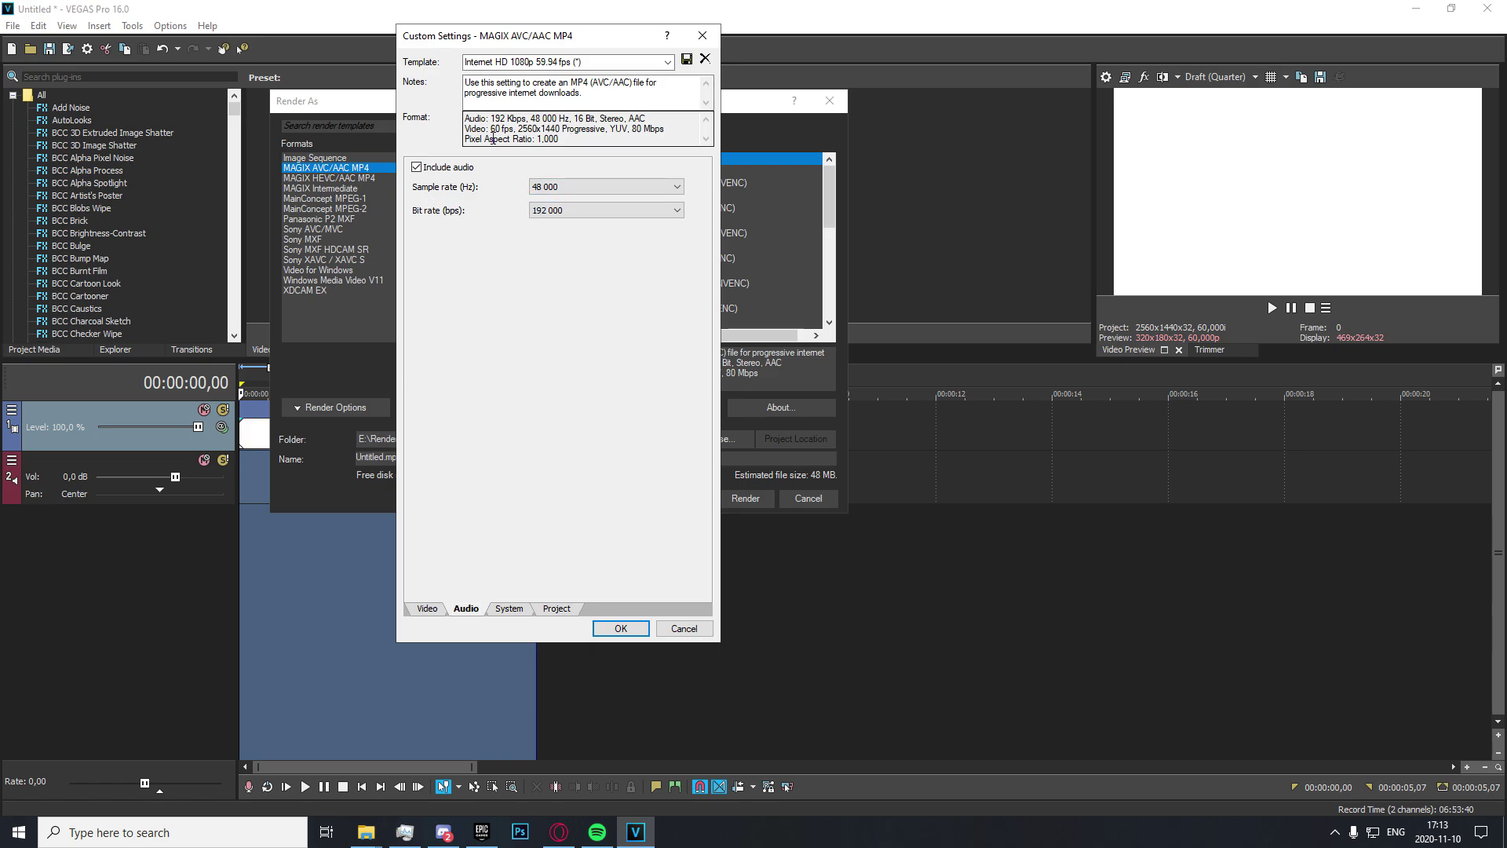
click(509, 610)
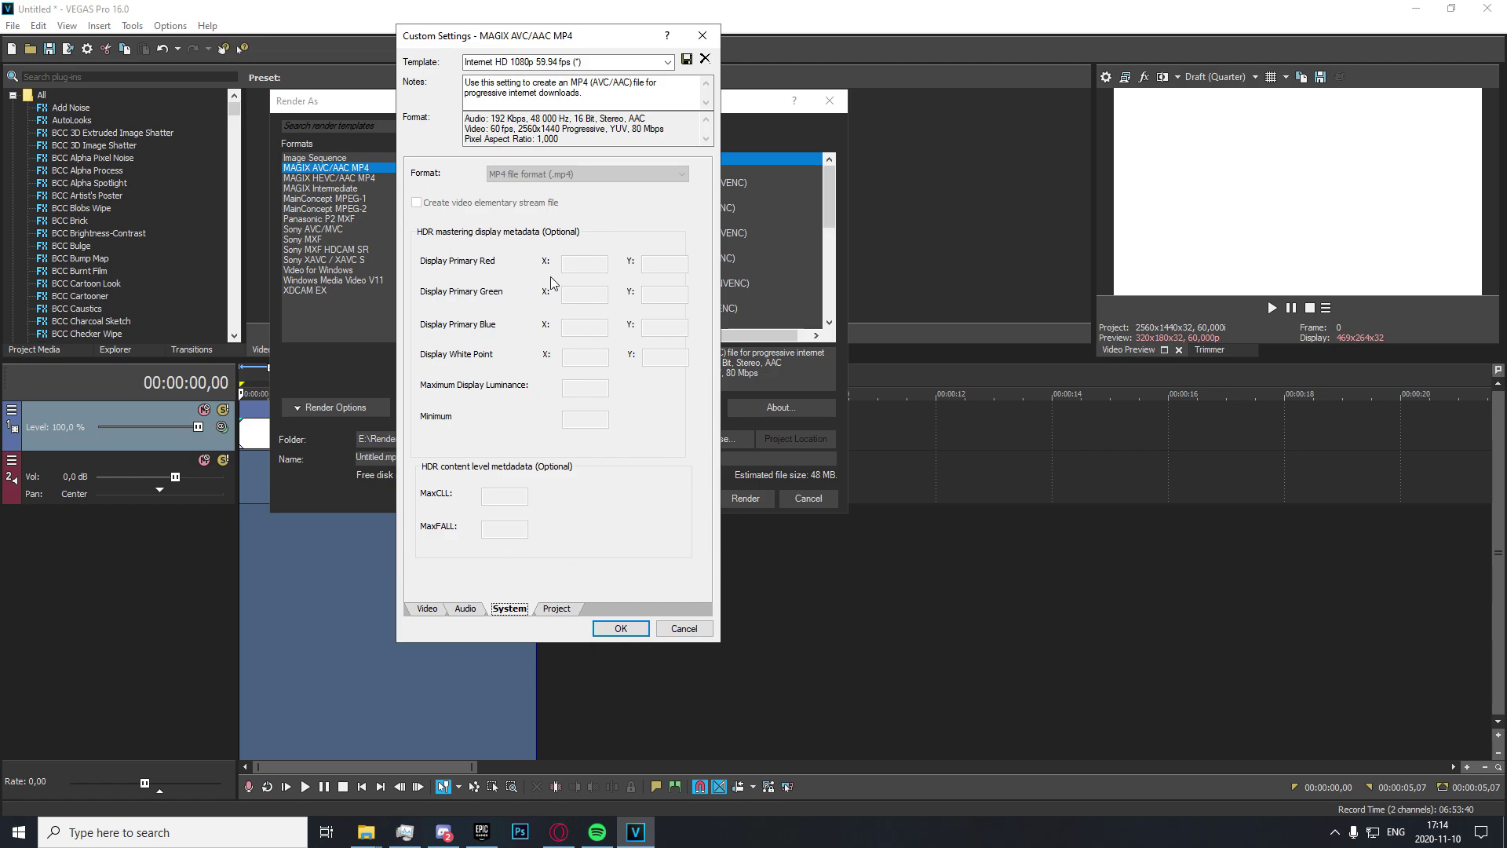
- Set video rendering quality to Best, leaving stereoscopic 3D mode on Use Project Settings
click(557, 610)
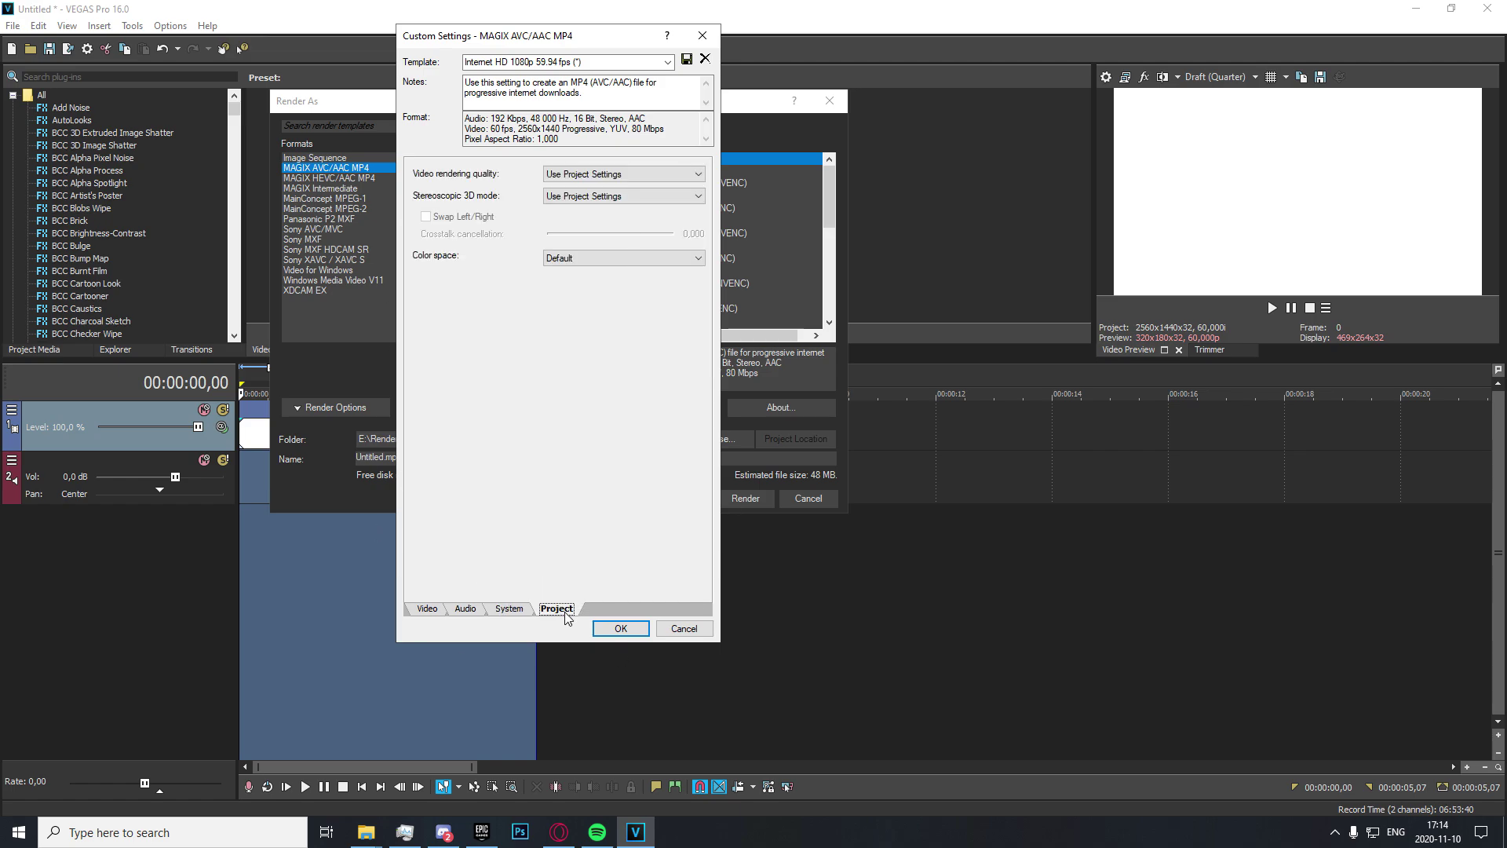
click(617, 174)
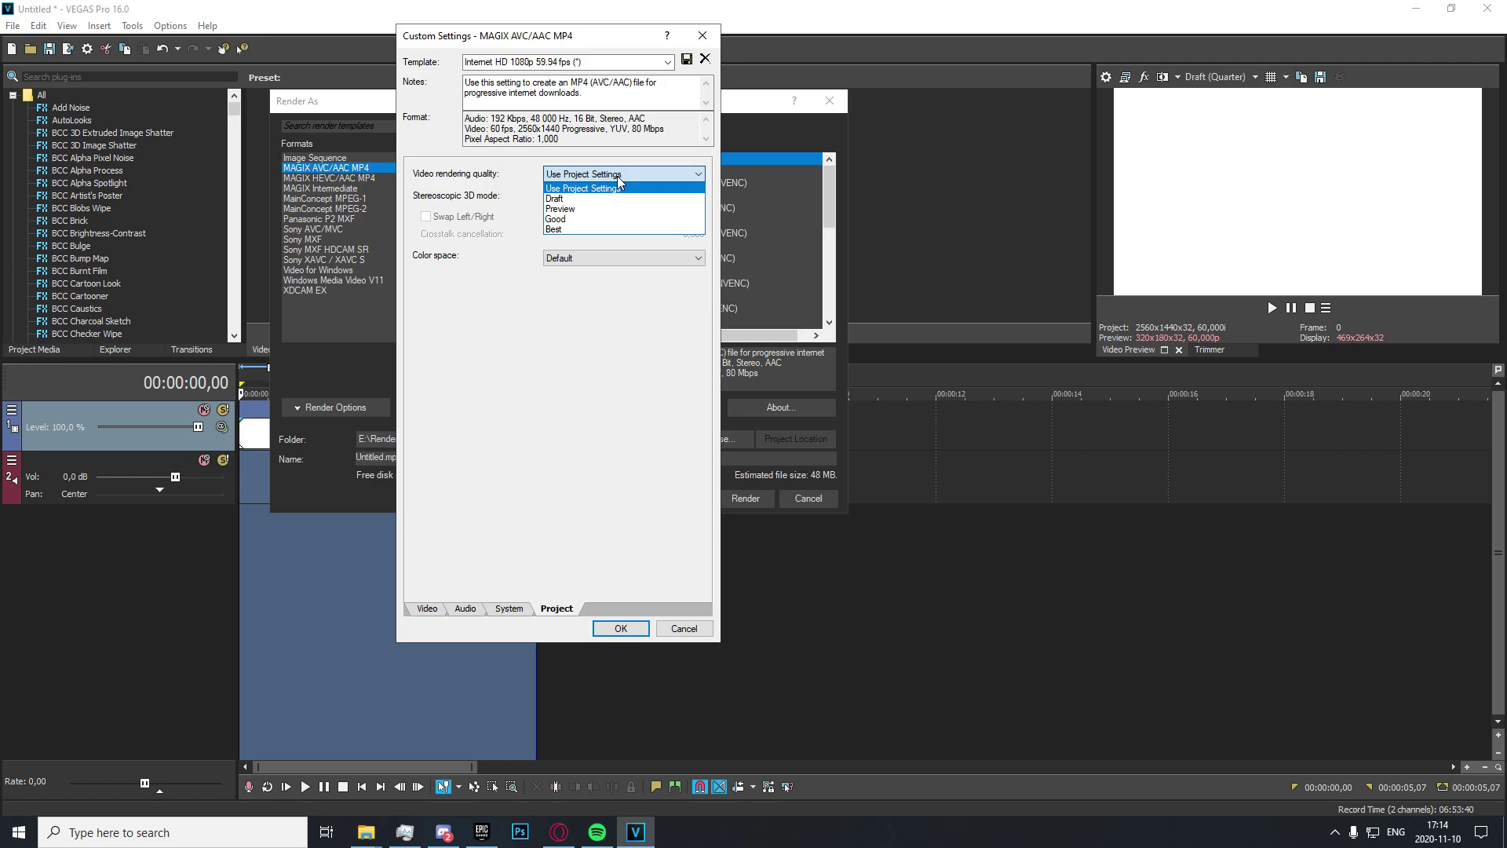
click(588, 229)
click(582, 196)
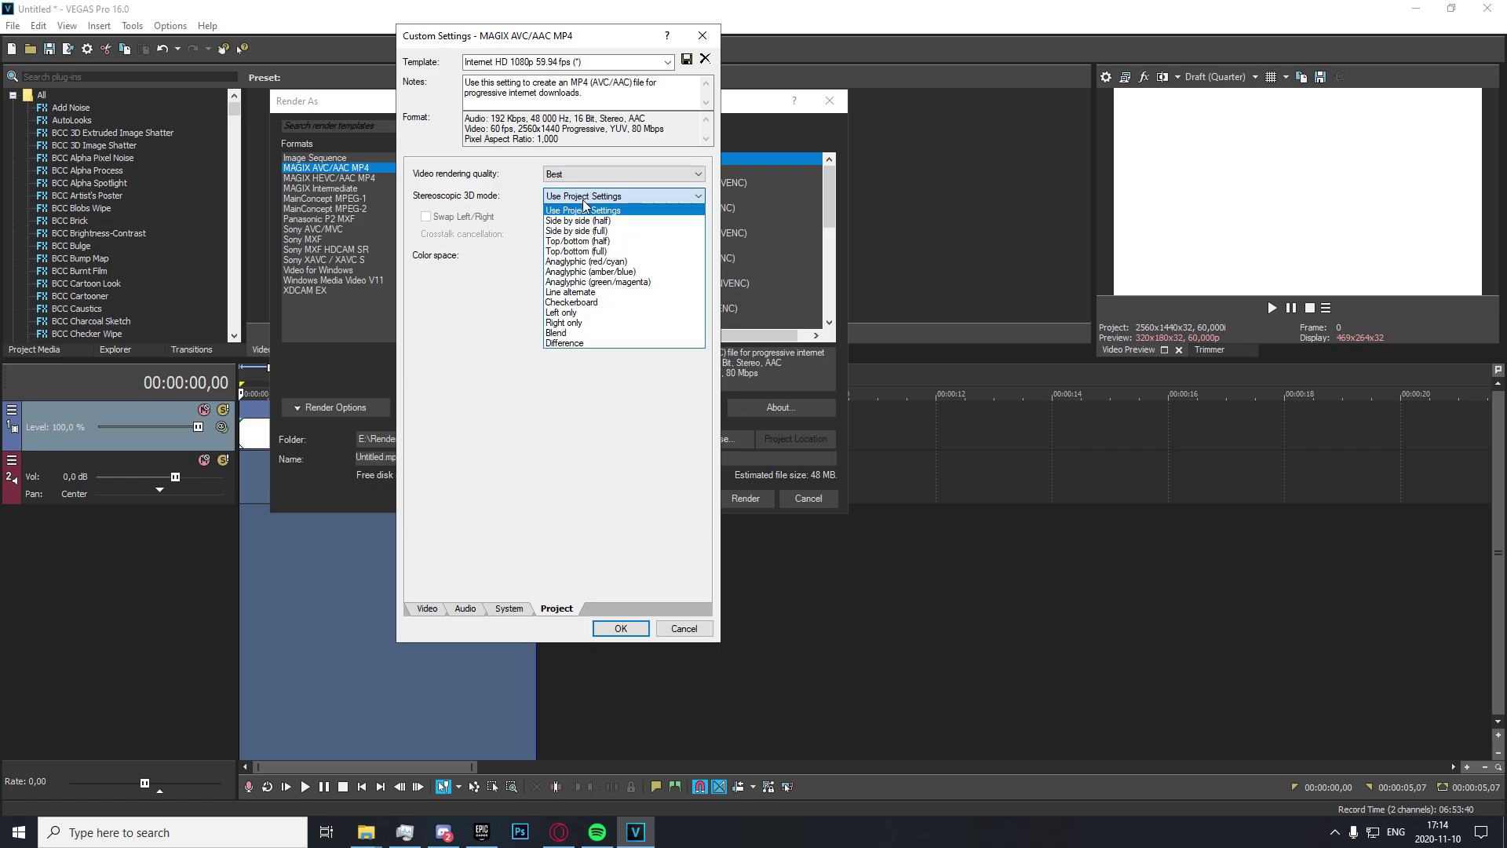
click(592, 208)
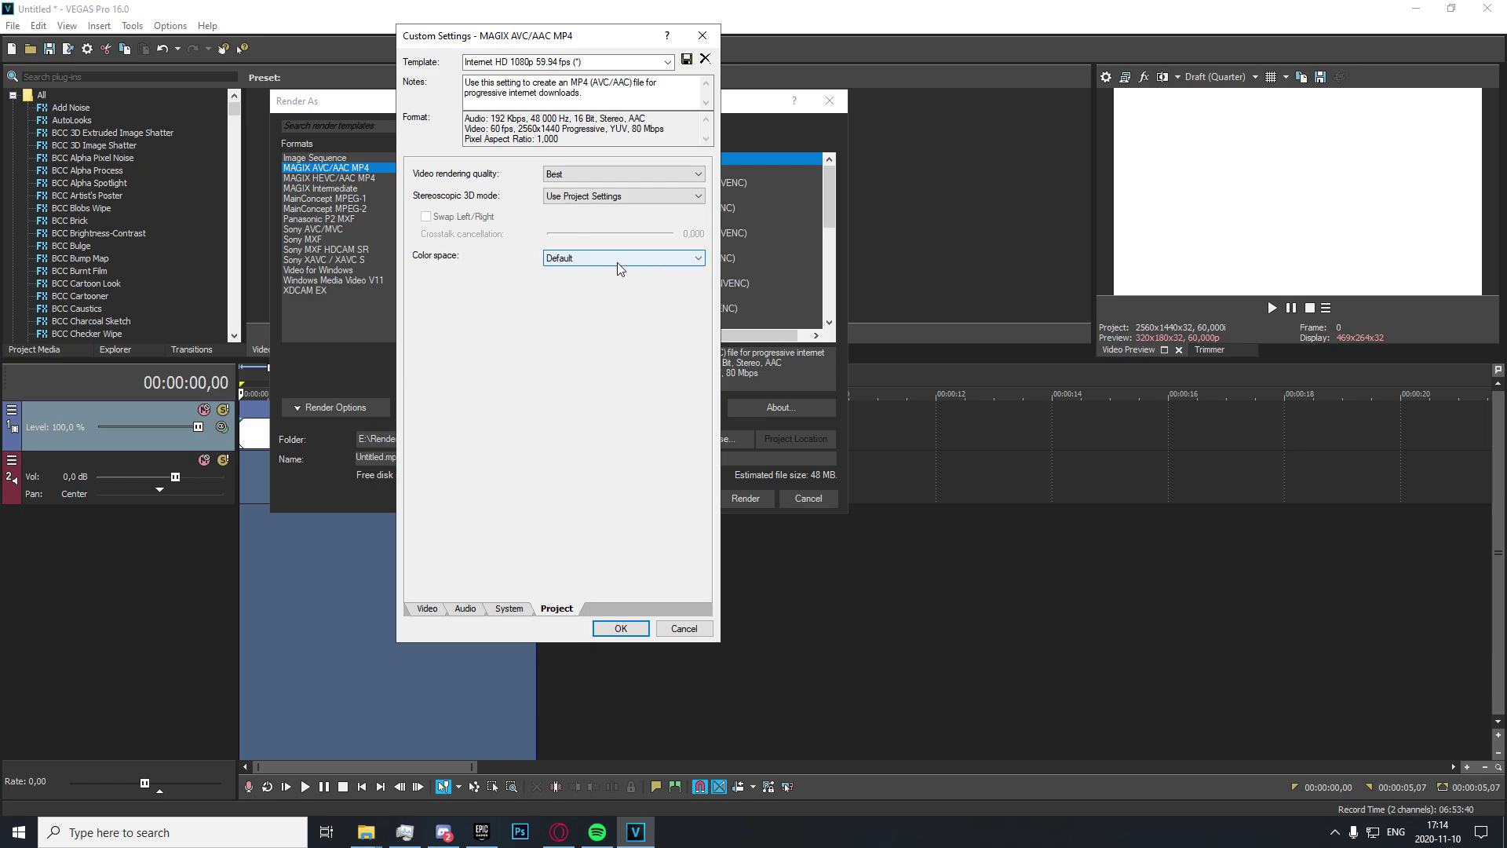
click(430, 610)
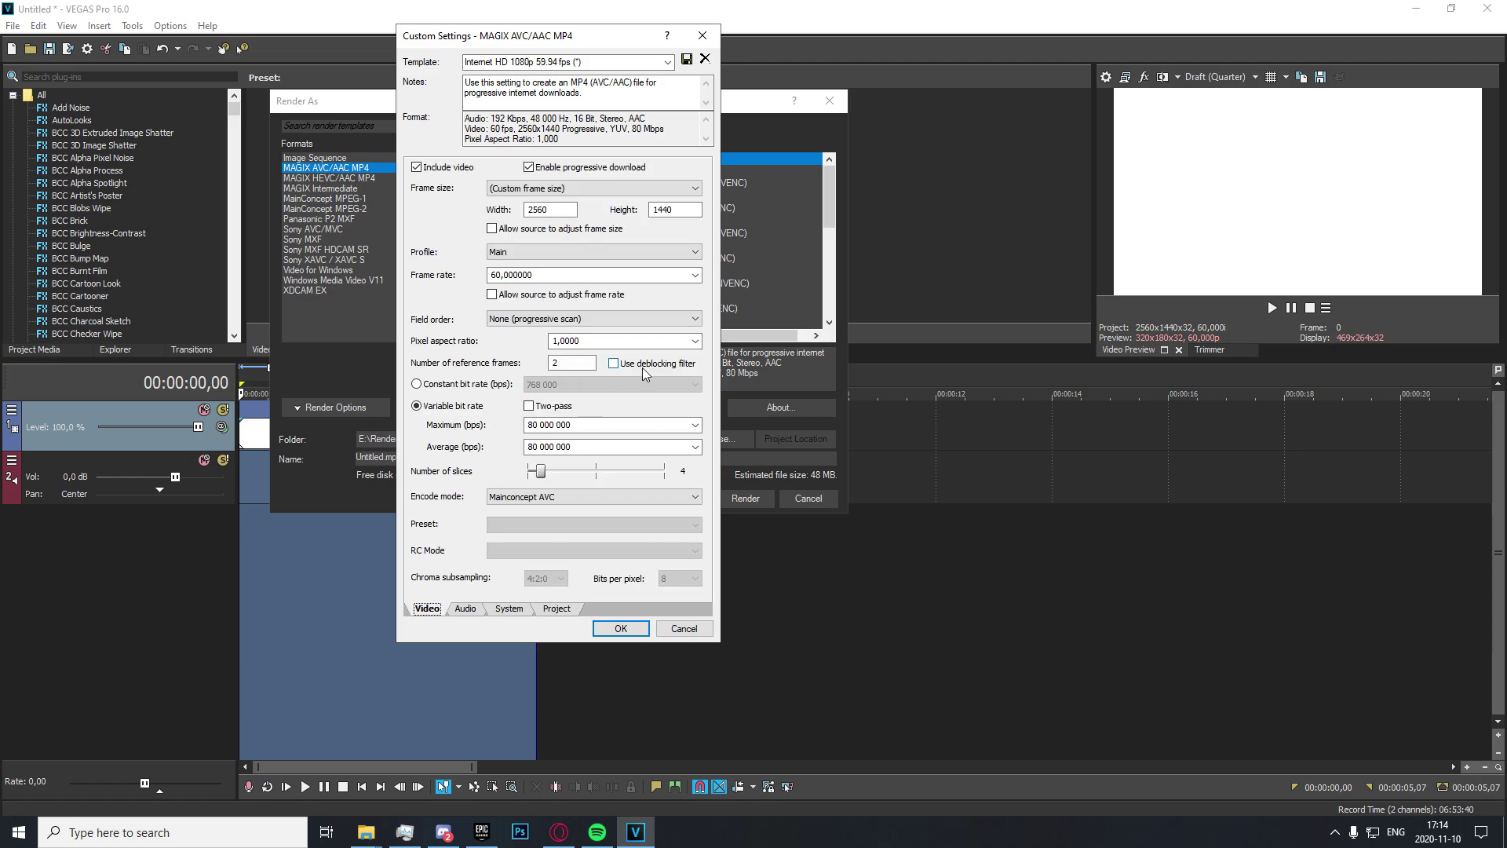
click(623, 631)
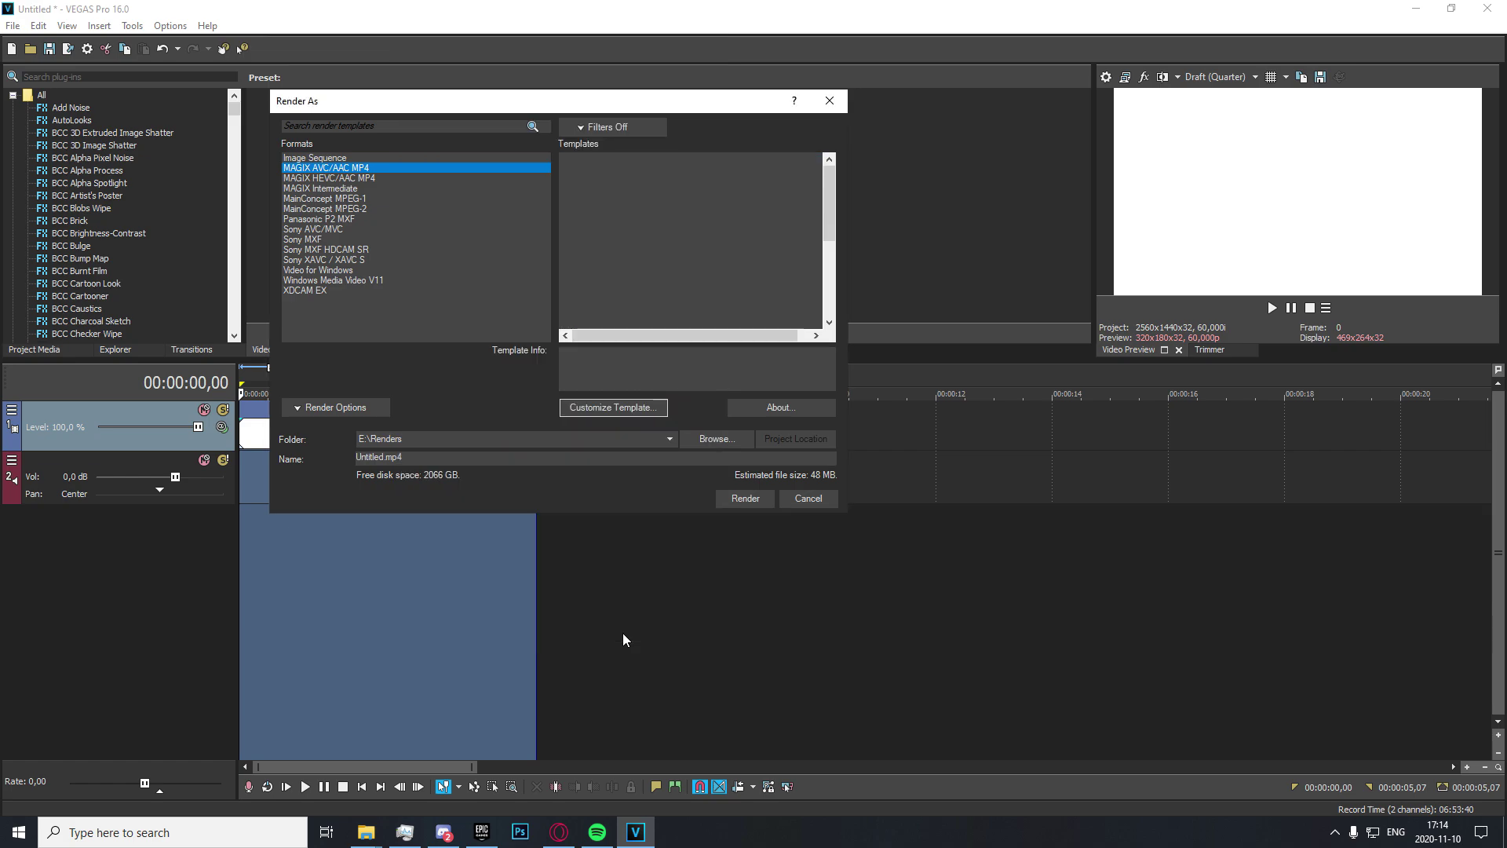